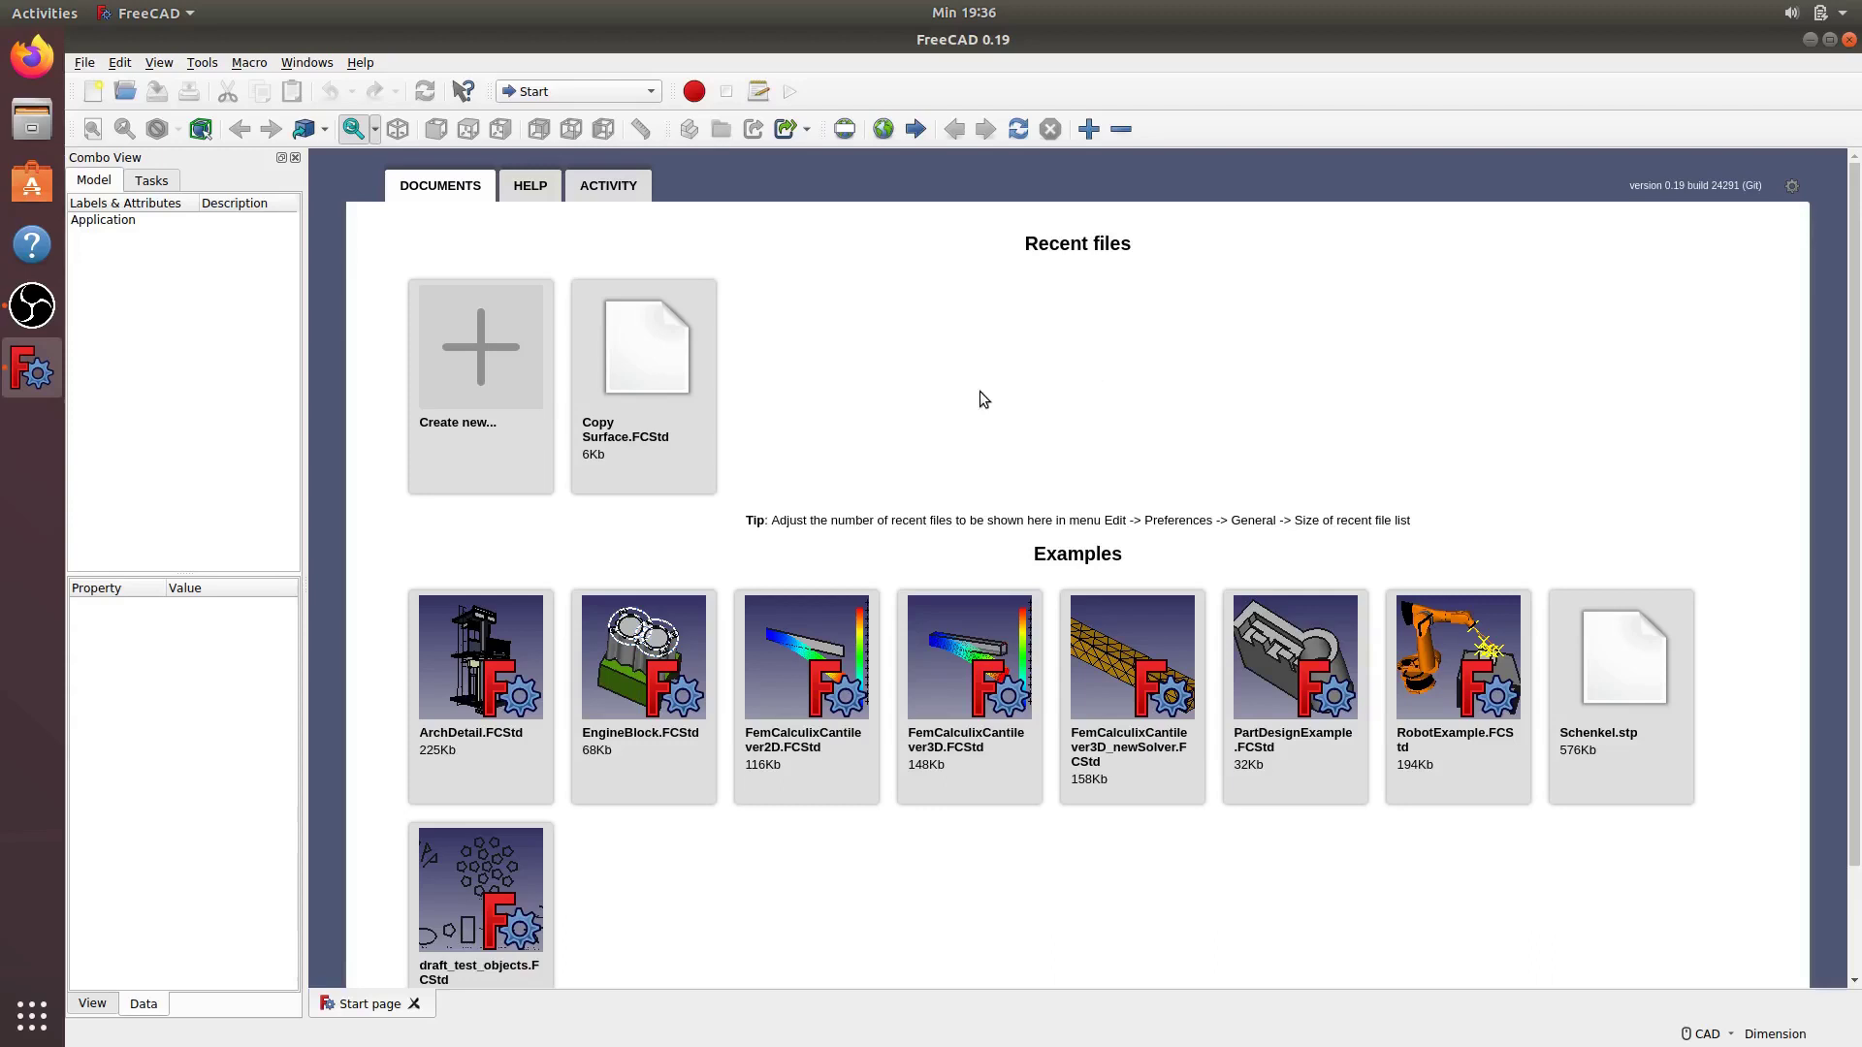
Create a new document and add a body to it in the Part Design workbench
click(491, 390)
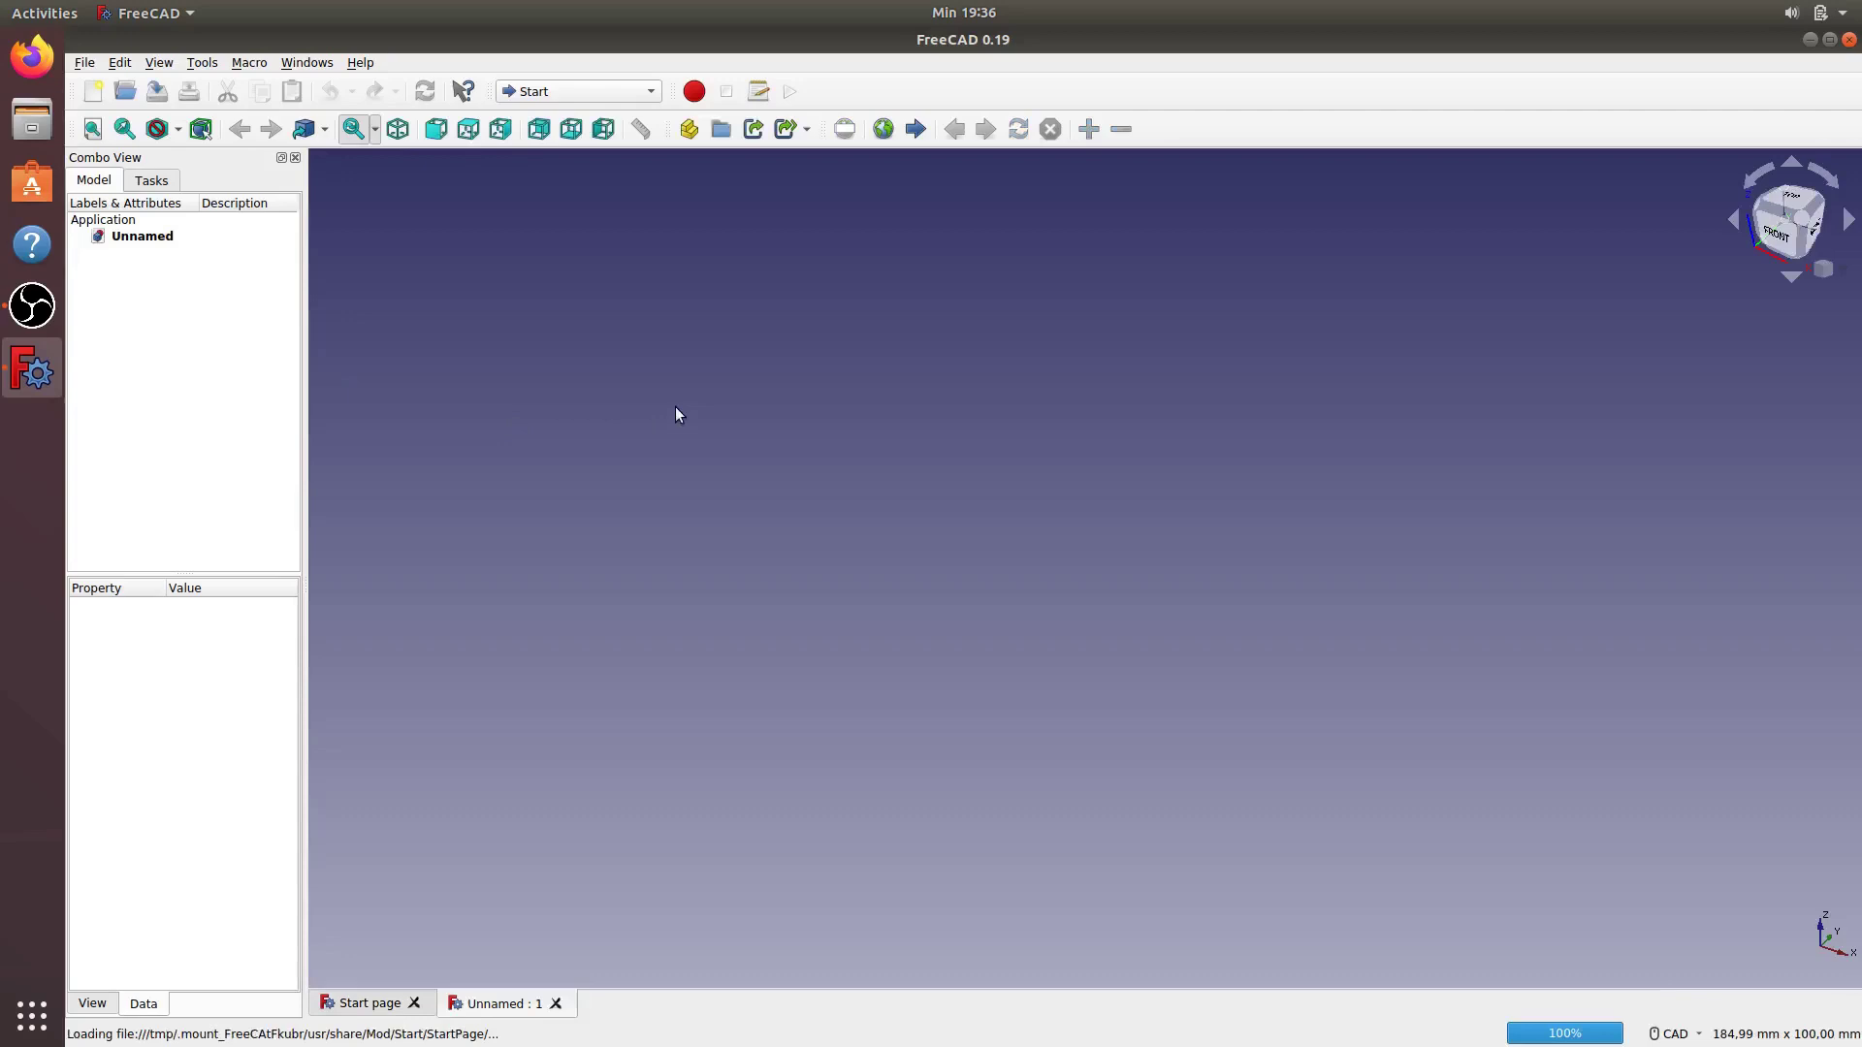
click(653, 91)
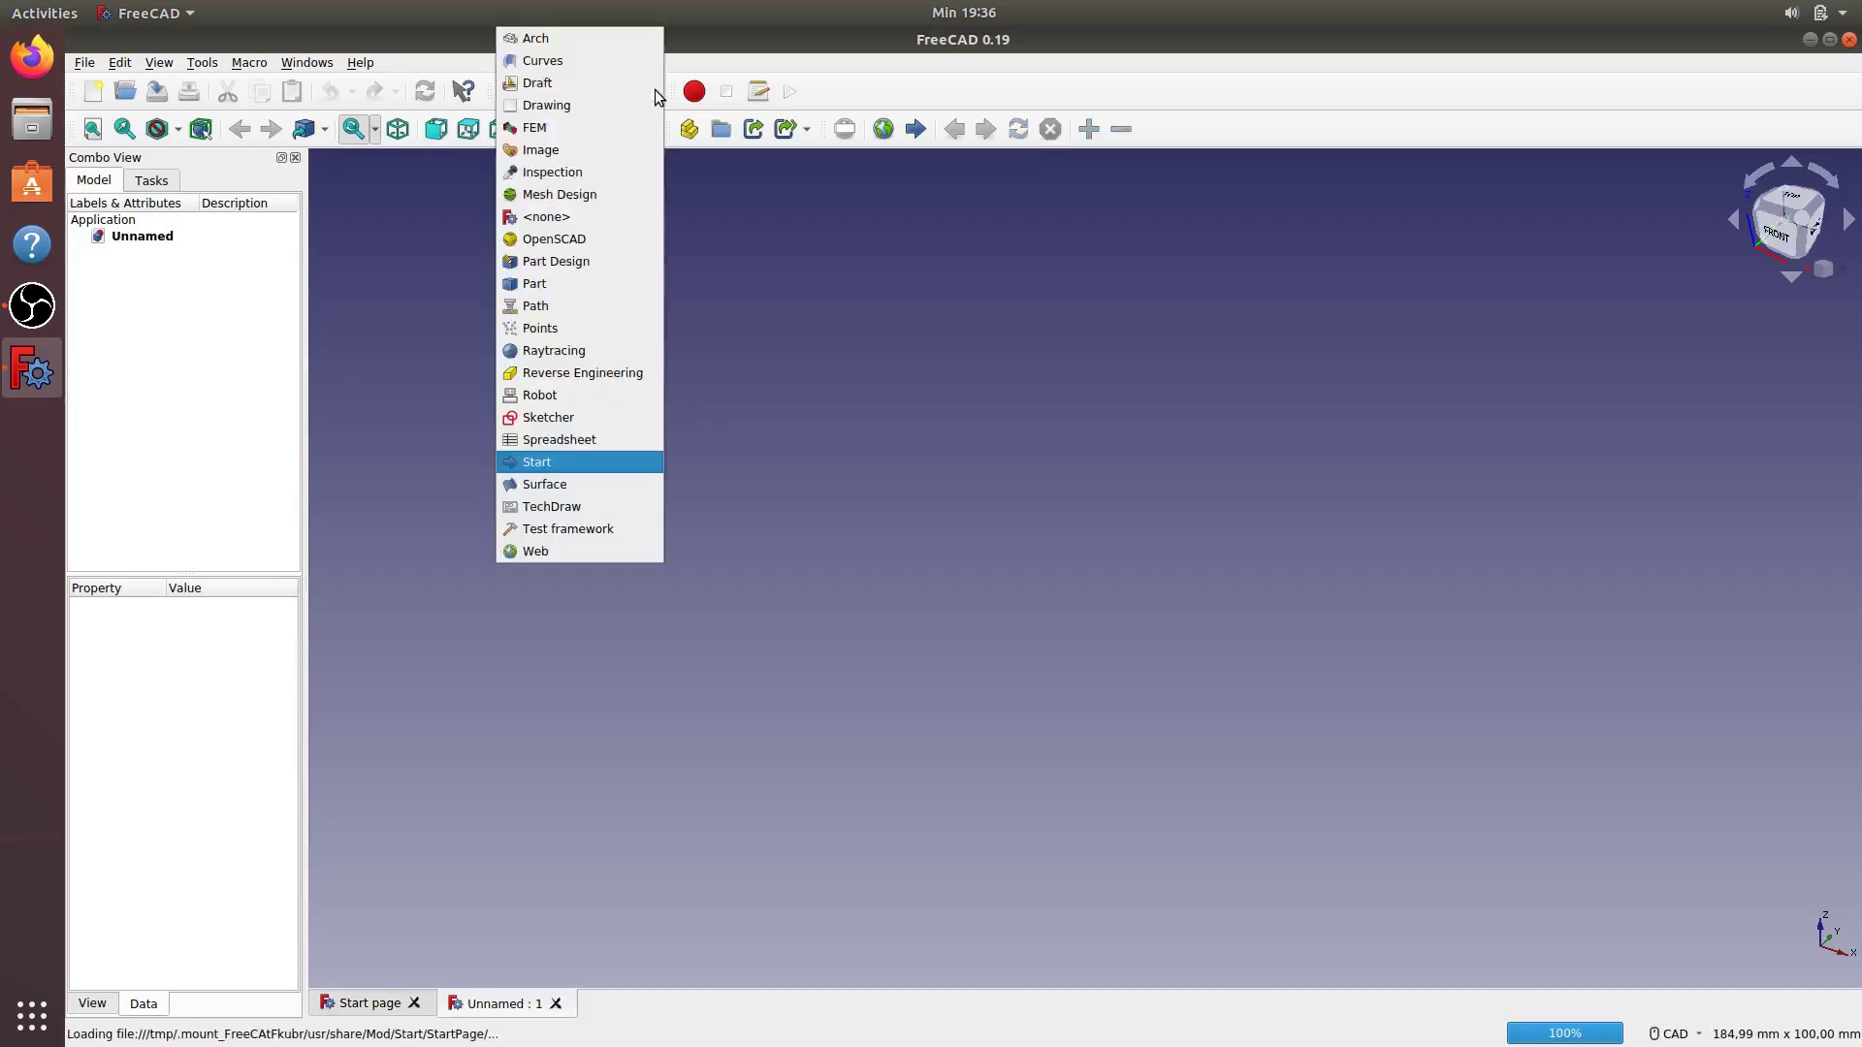
click(585, 262)
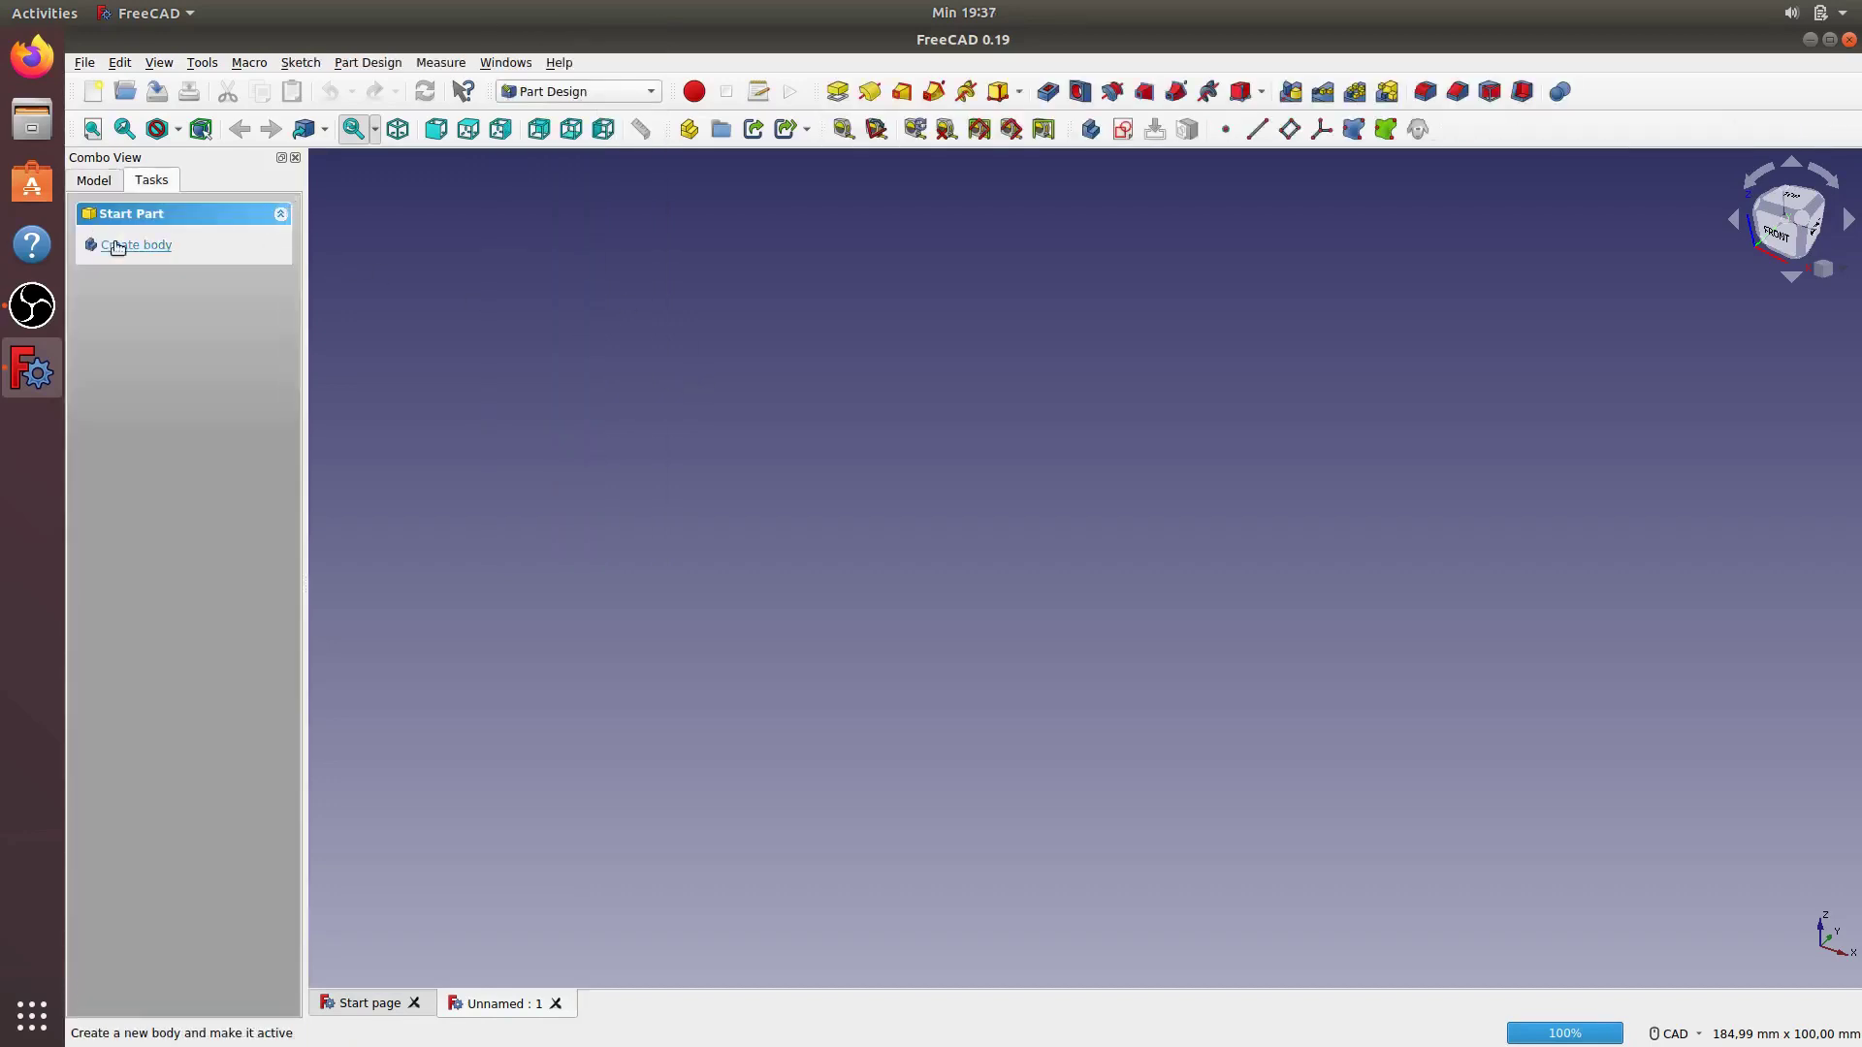
click(126, 245)
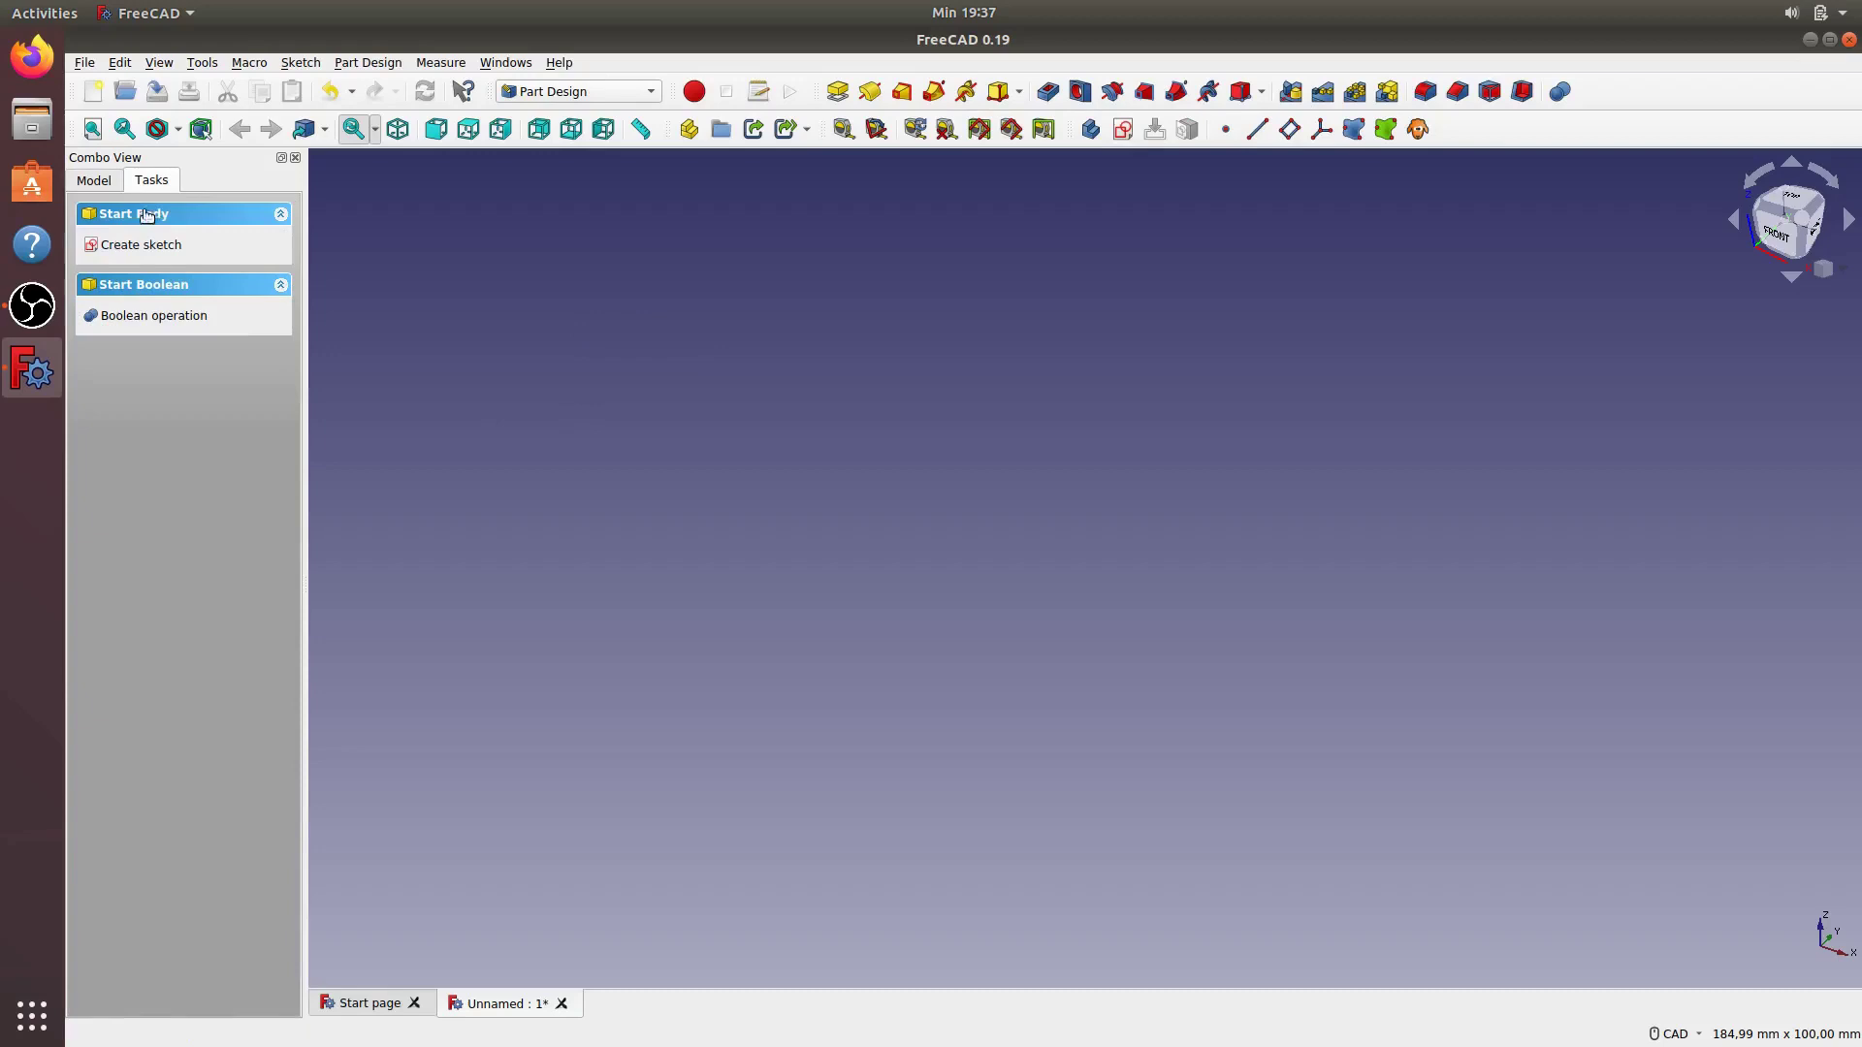
Show the body's origin with its reference planes and axes in the 3D view
click(94, 180)
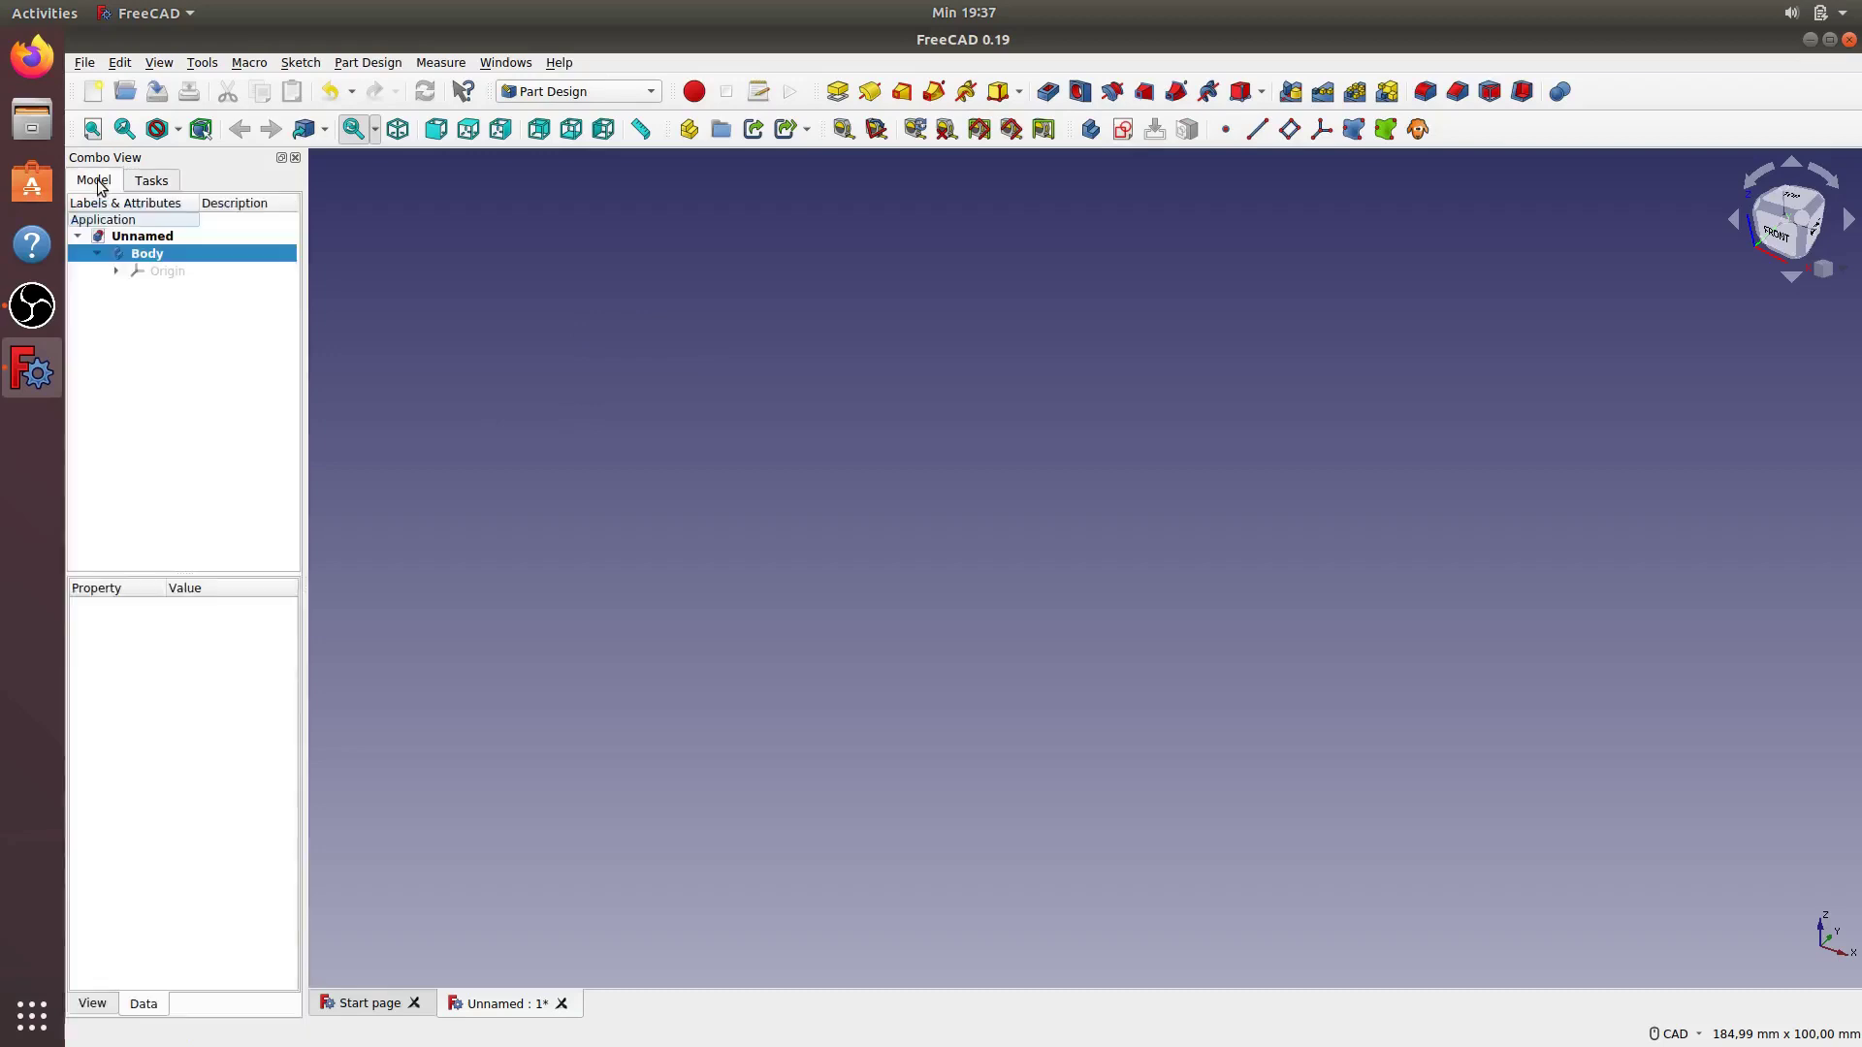
click(168, 274)
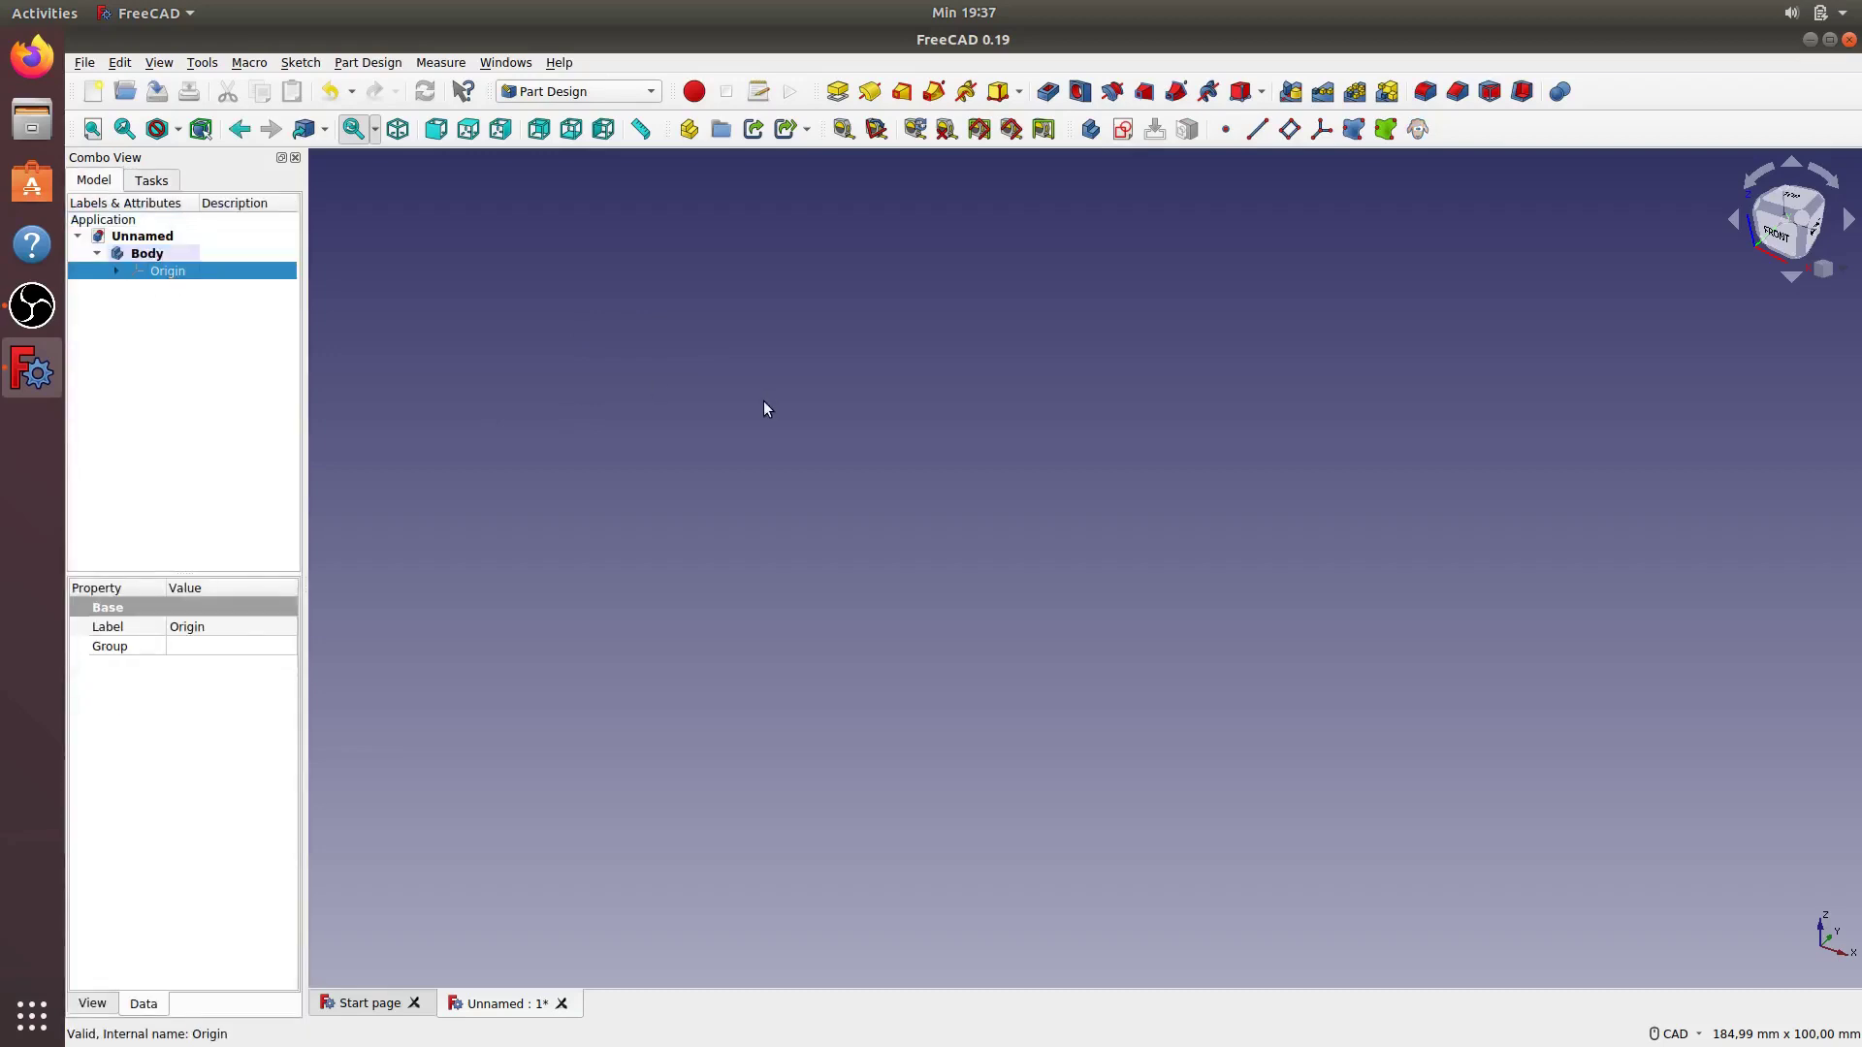
key(space)
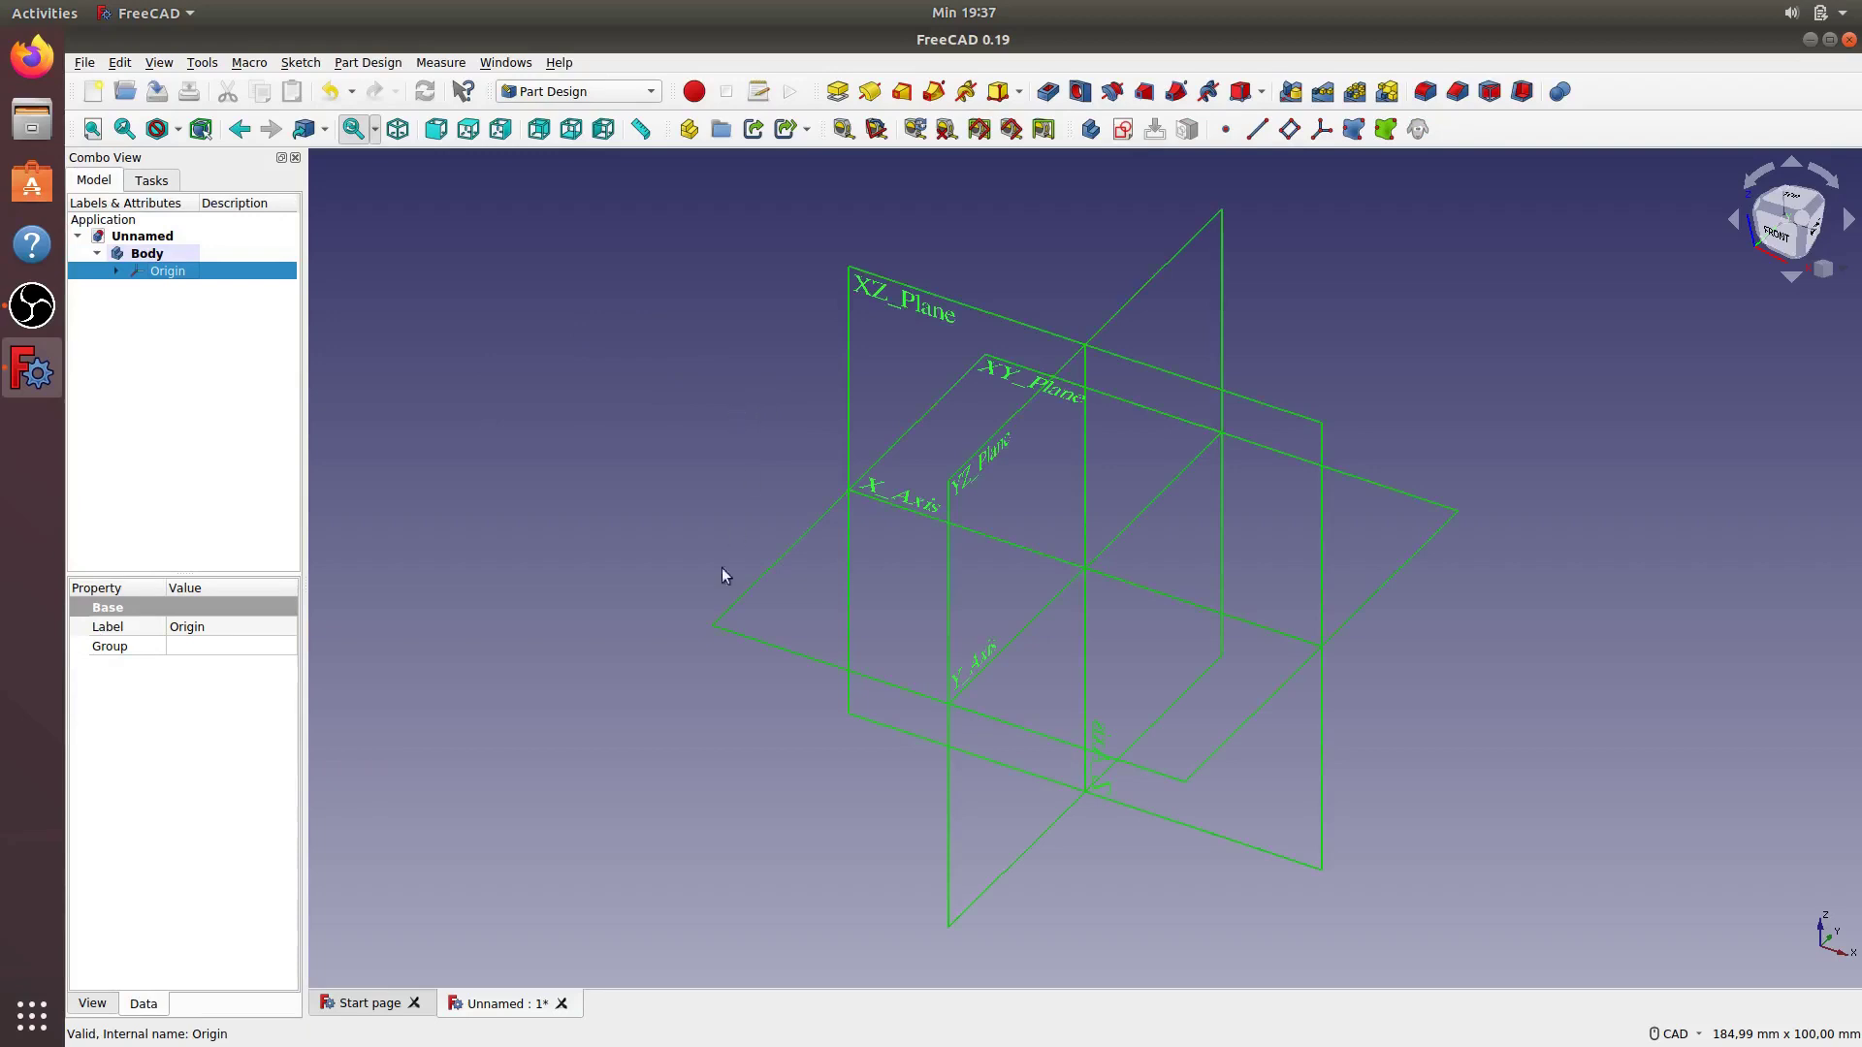
middle_drag(689, 538, 555, 510)
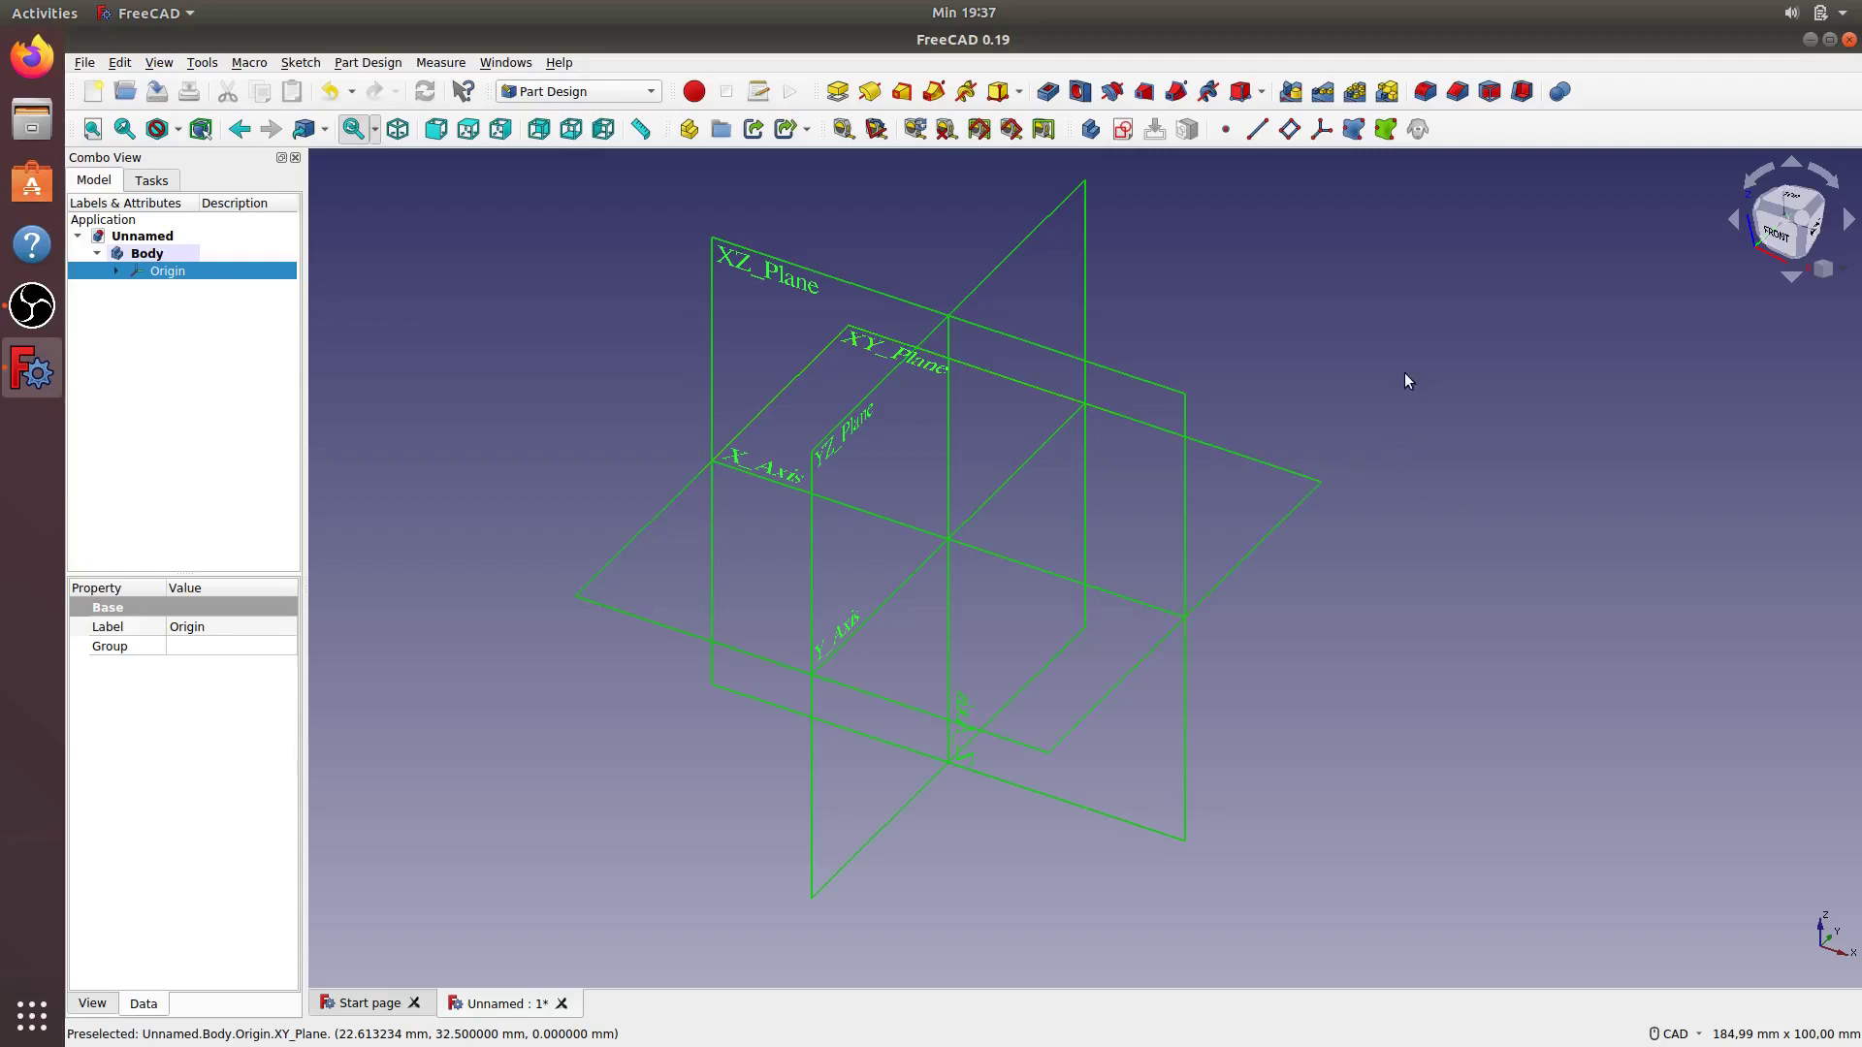
Start a new sketch on the body's YZ plane
click(1092, 291)
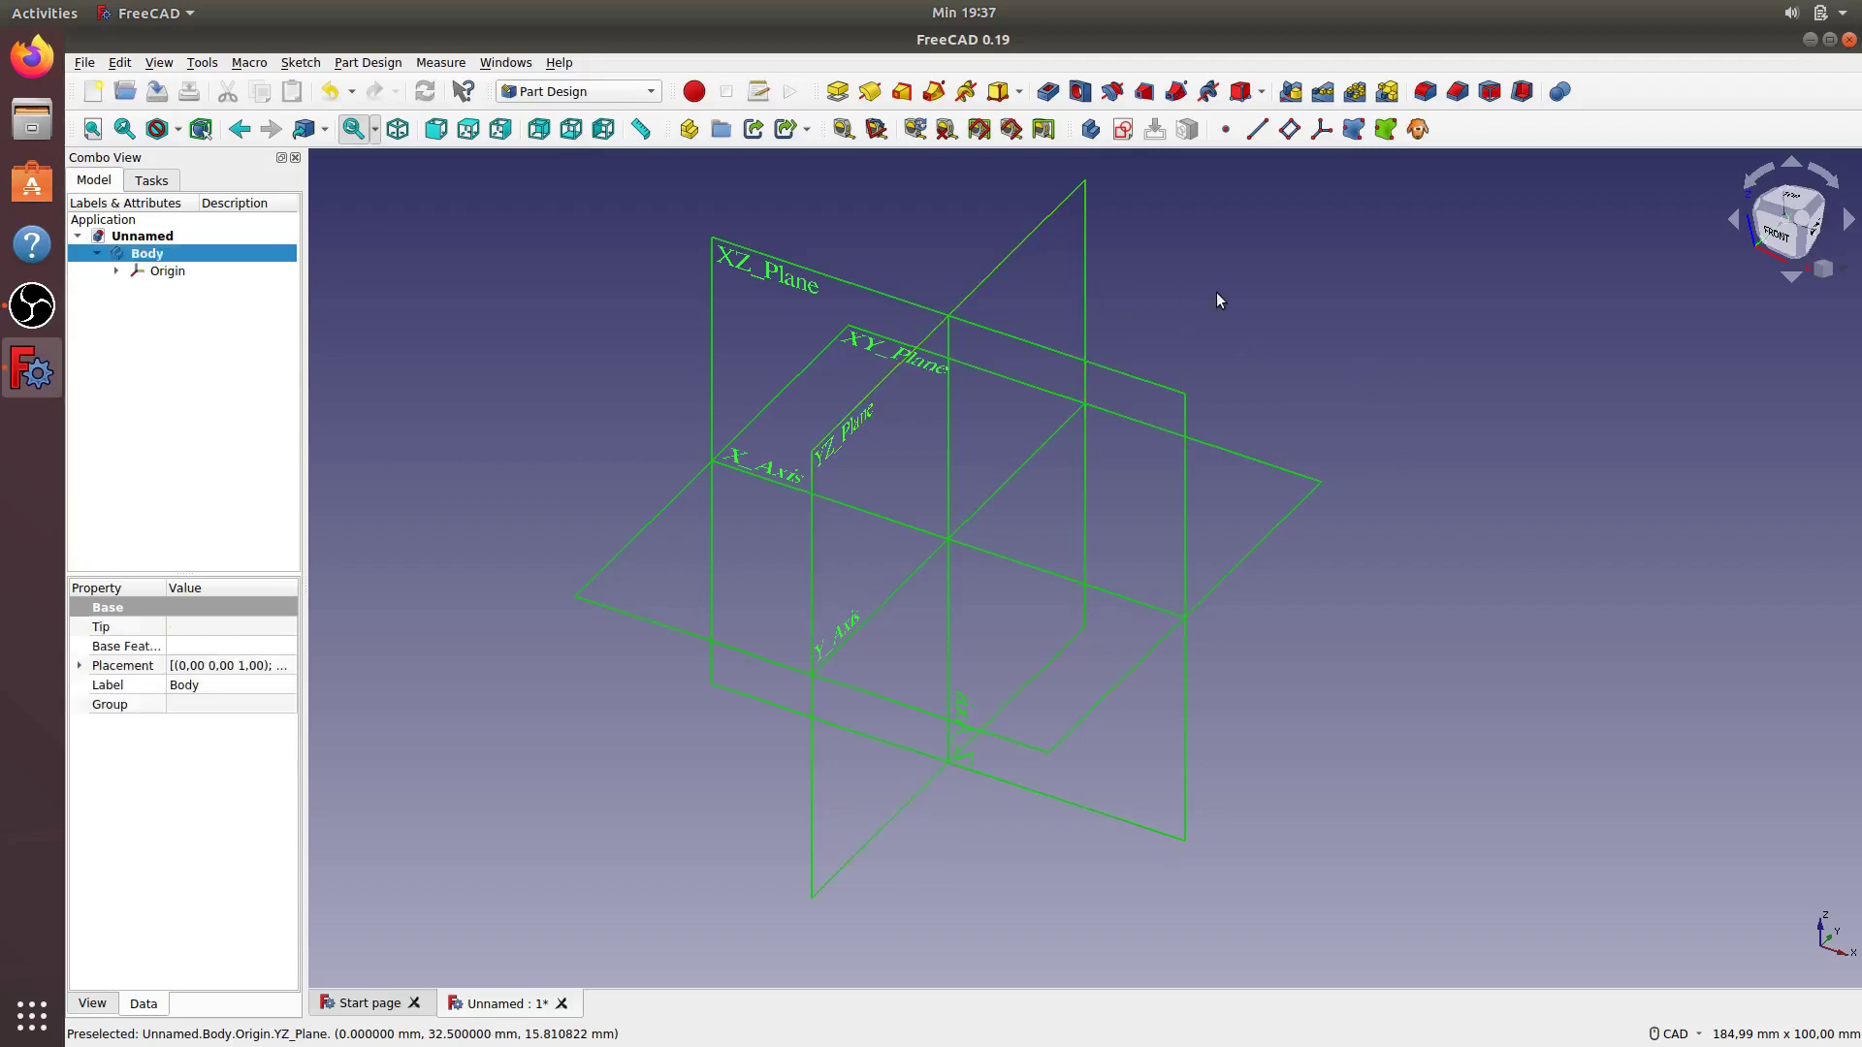
click(1085, 288)
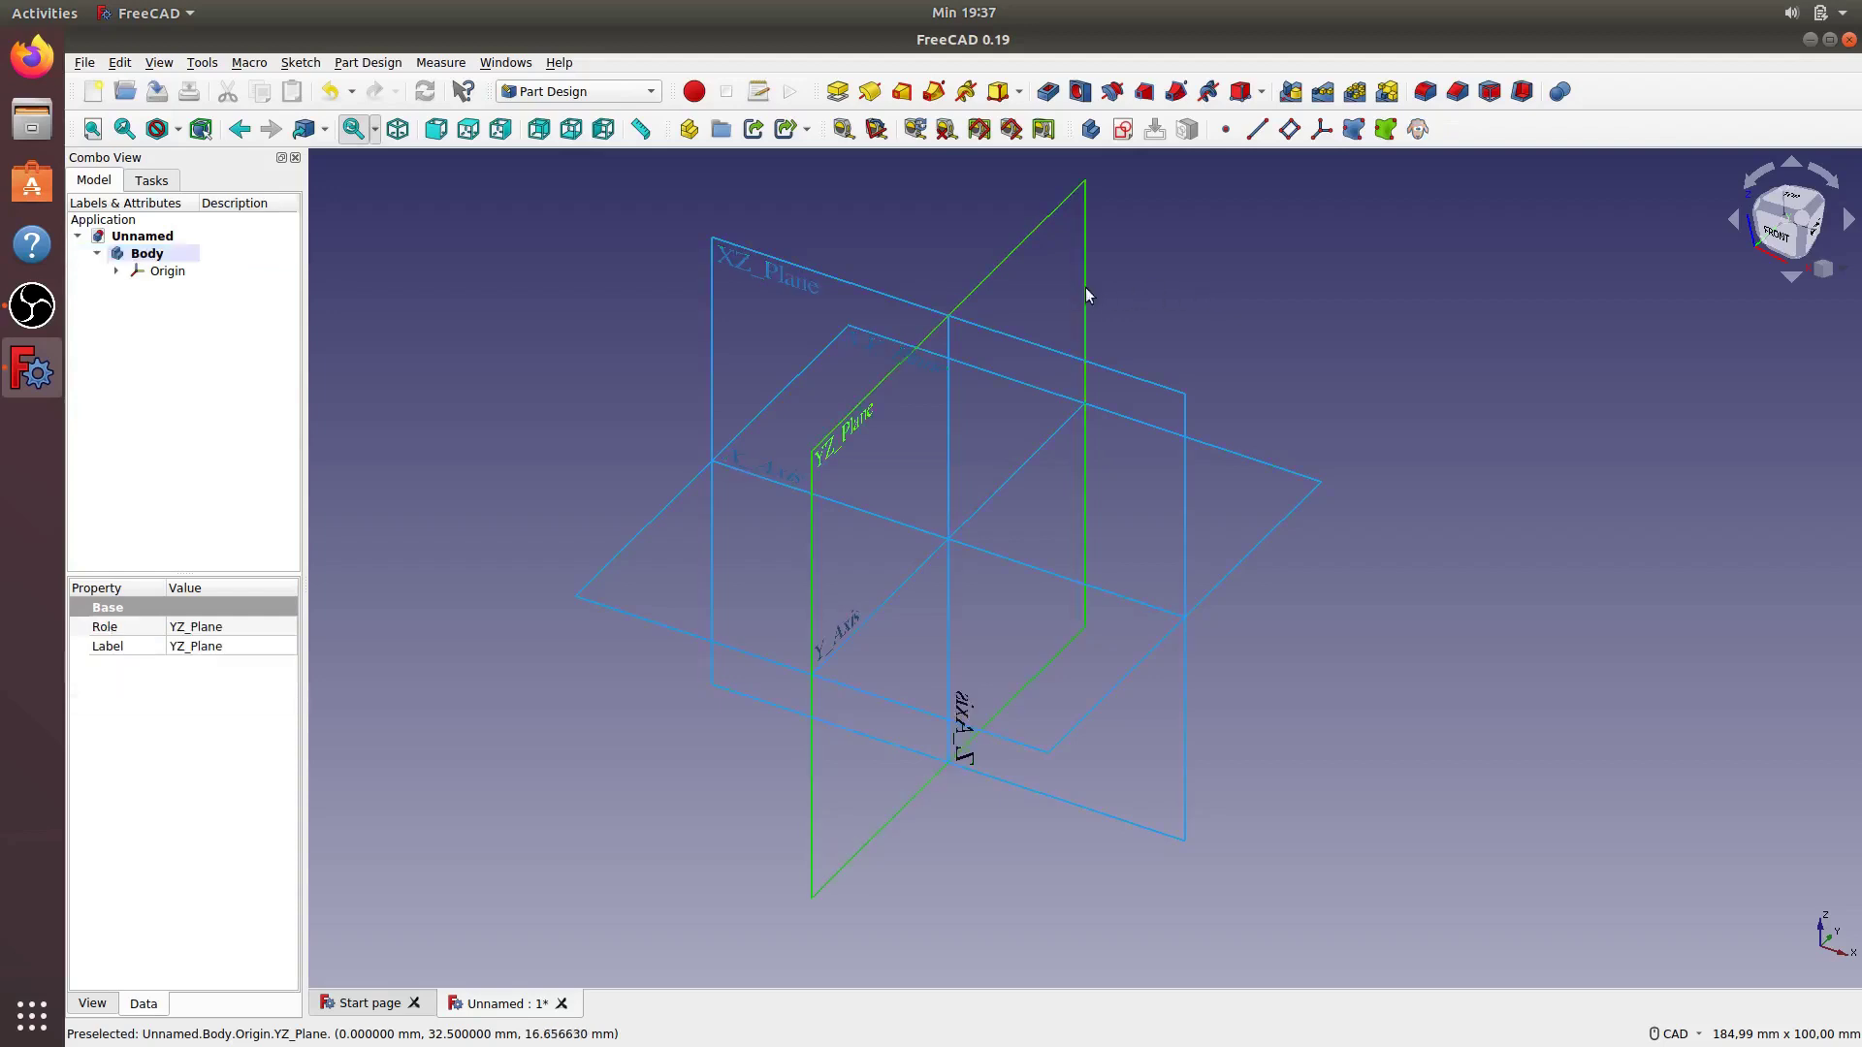
click(1123, 134)
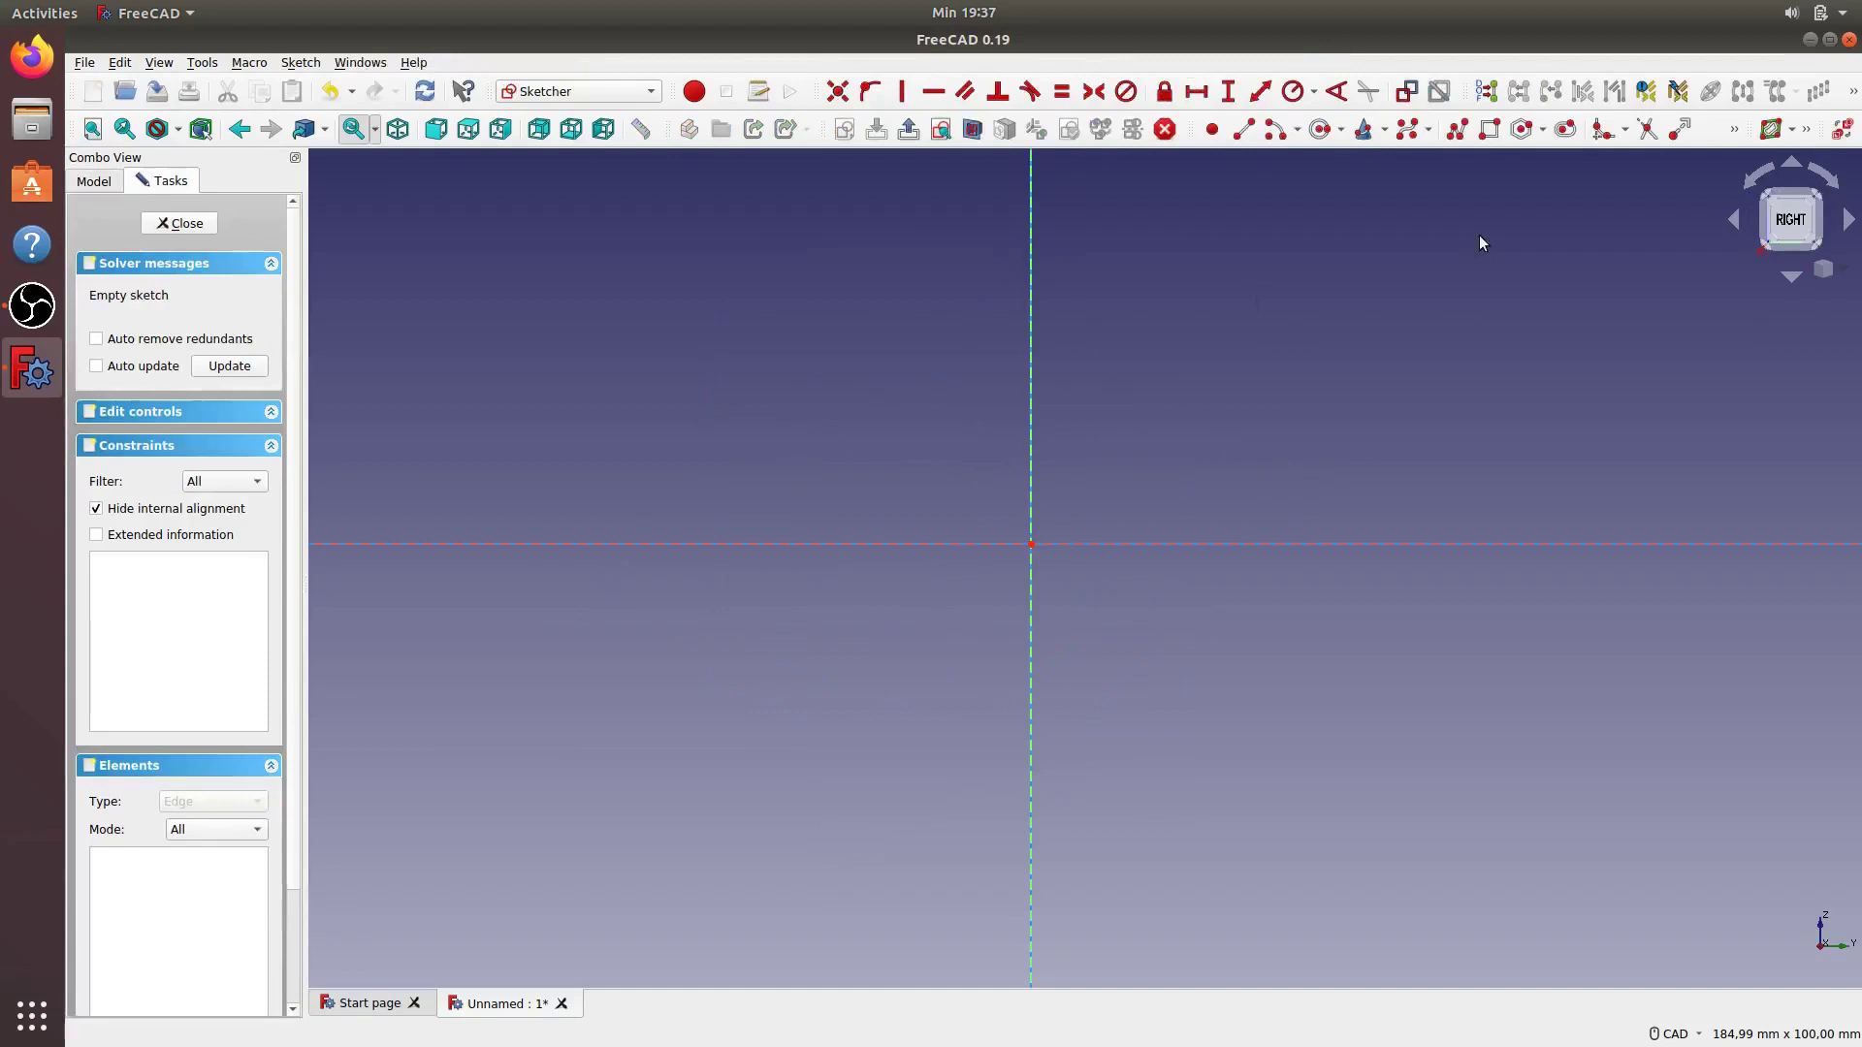
Sketch a rectangle about 51 by 38 mm that encloses the origin
click(1491, 136)
click(828, 398)
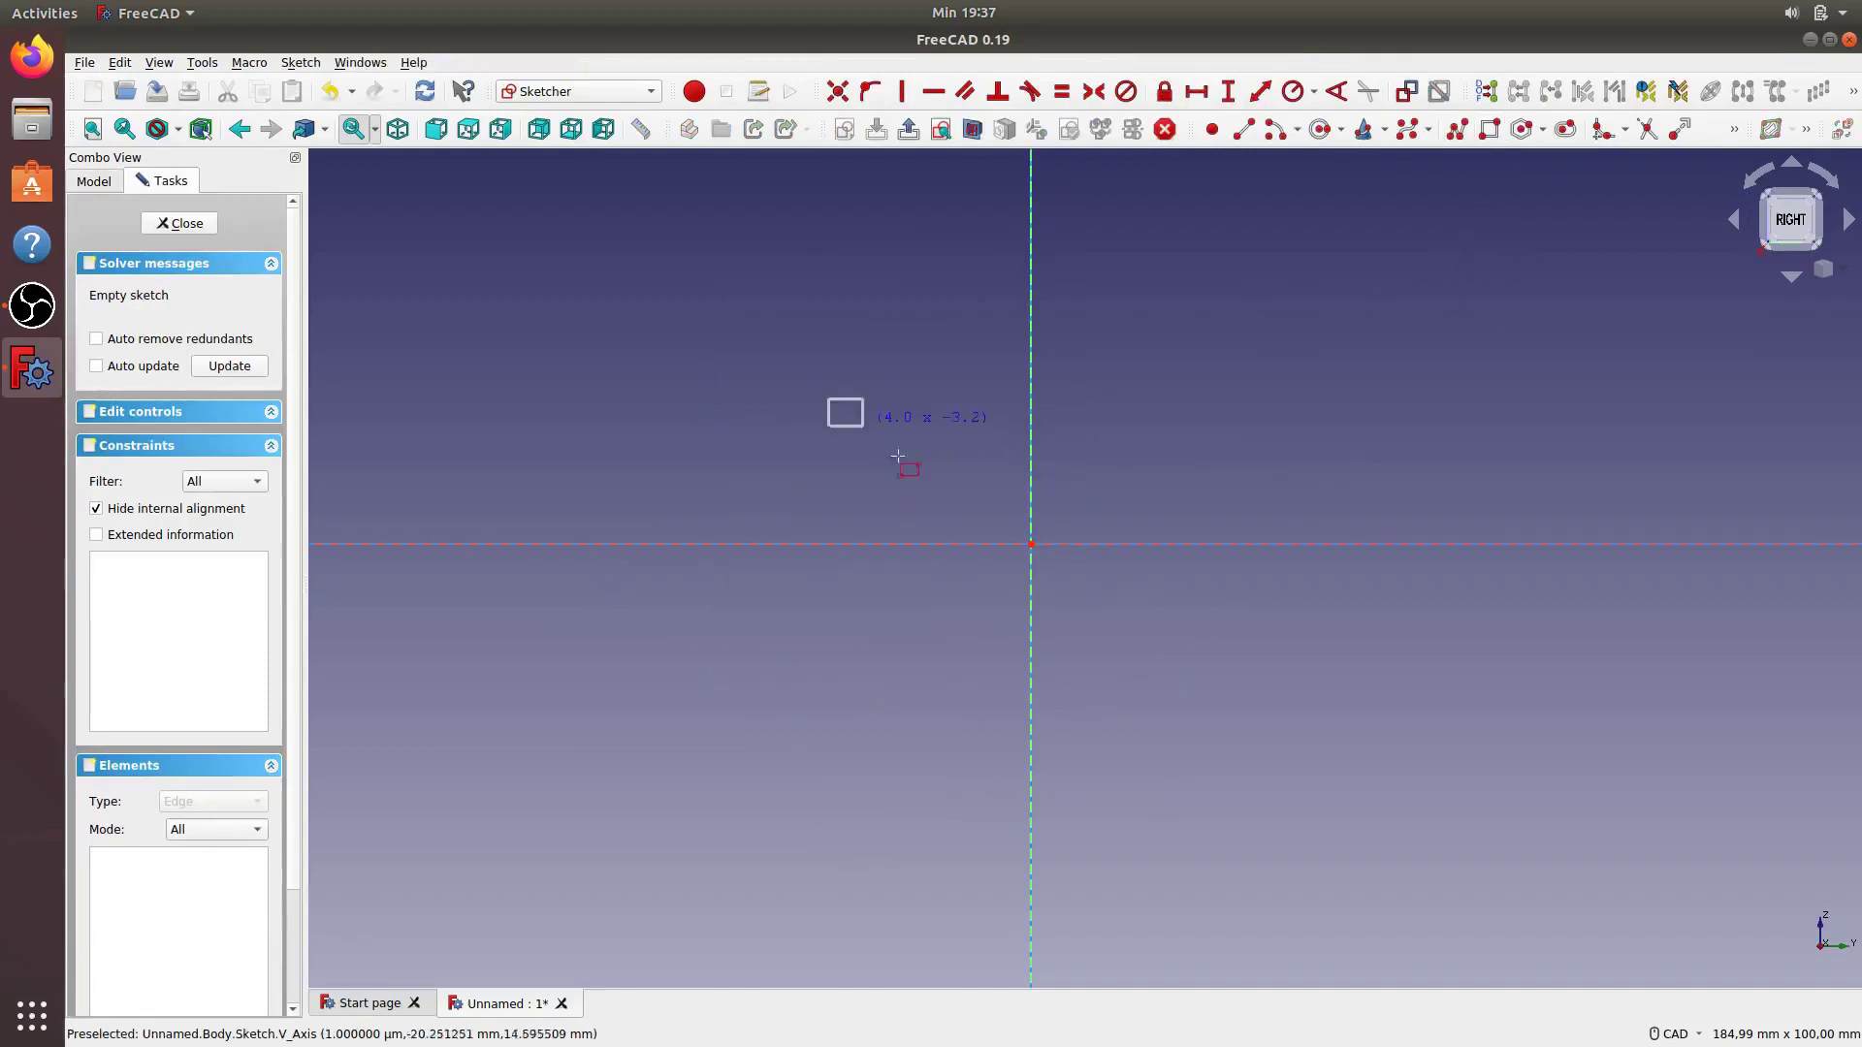
click(1252, 708)
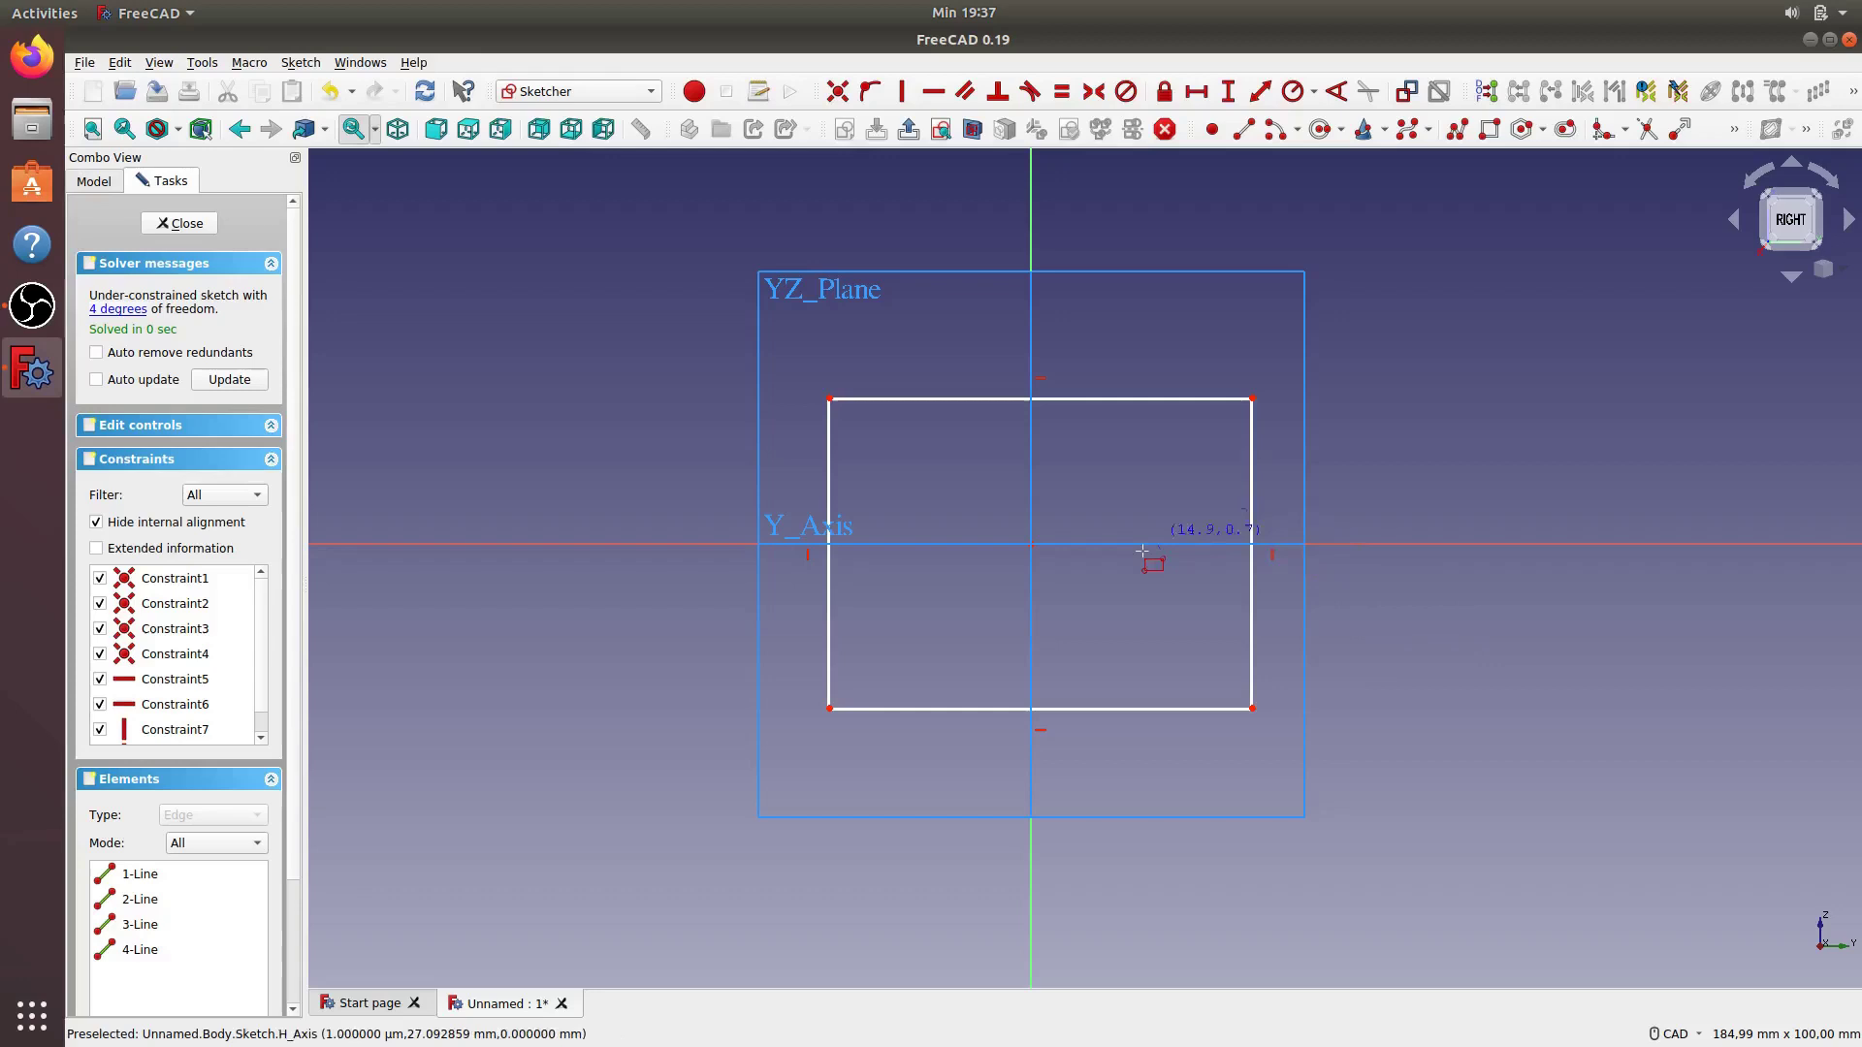
key(Escape)
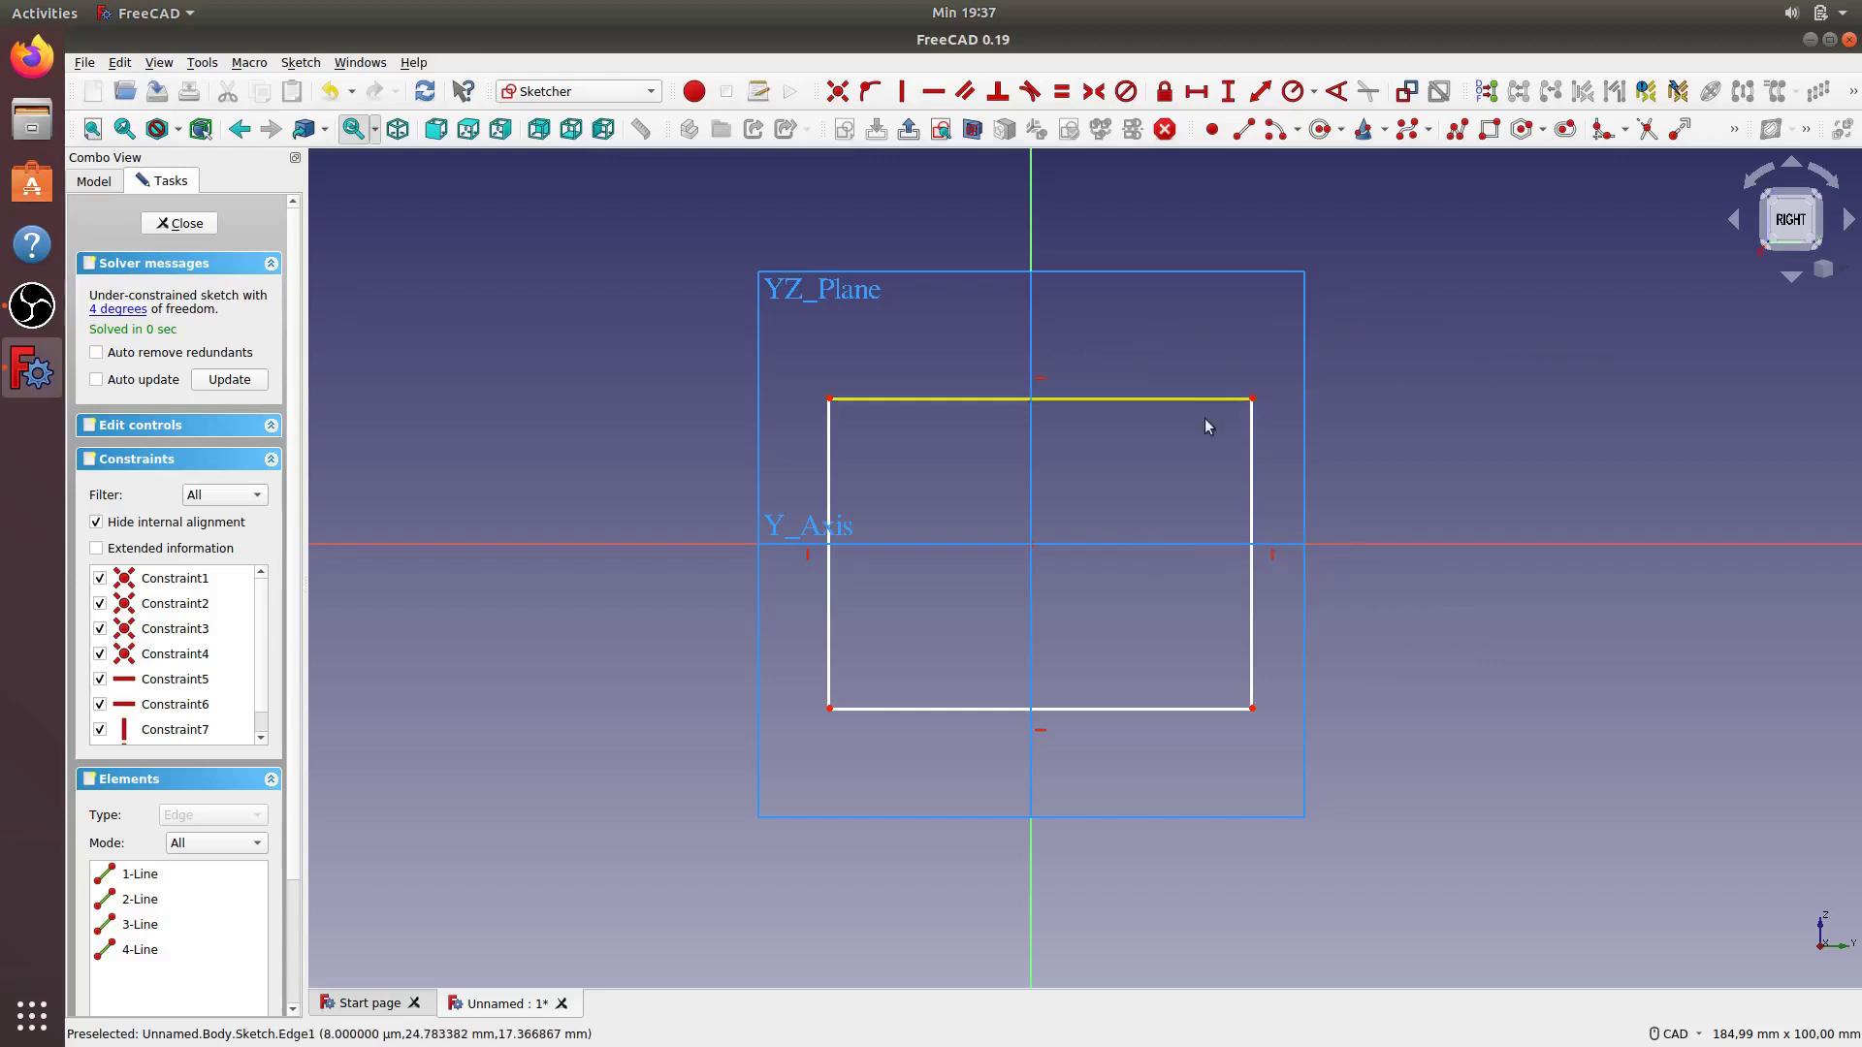
Constrain the rectangle's upper-left and lower-right corners to be symmetric about the origin
click(830, 401)
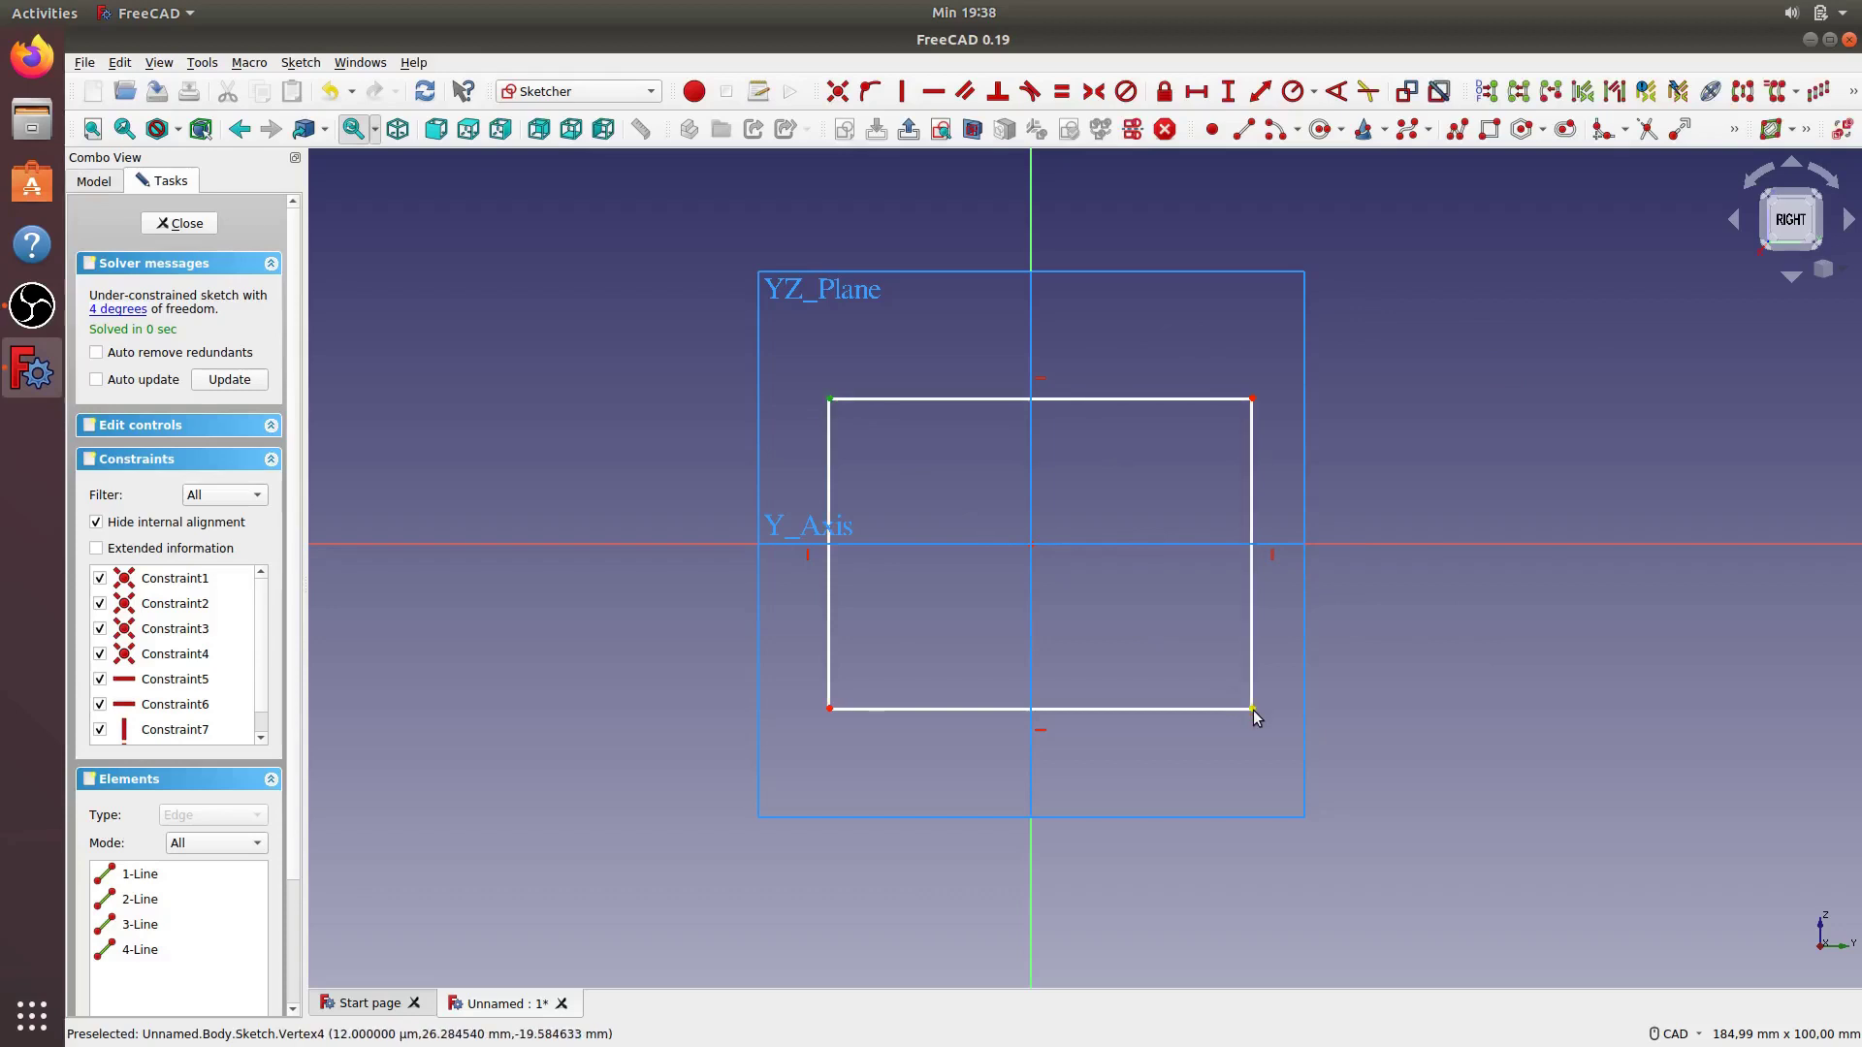
click(1222, 732)
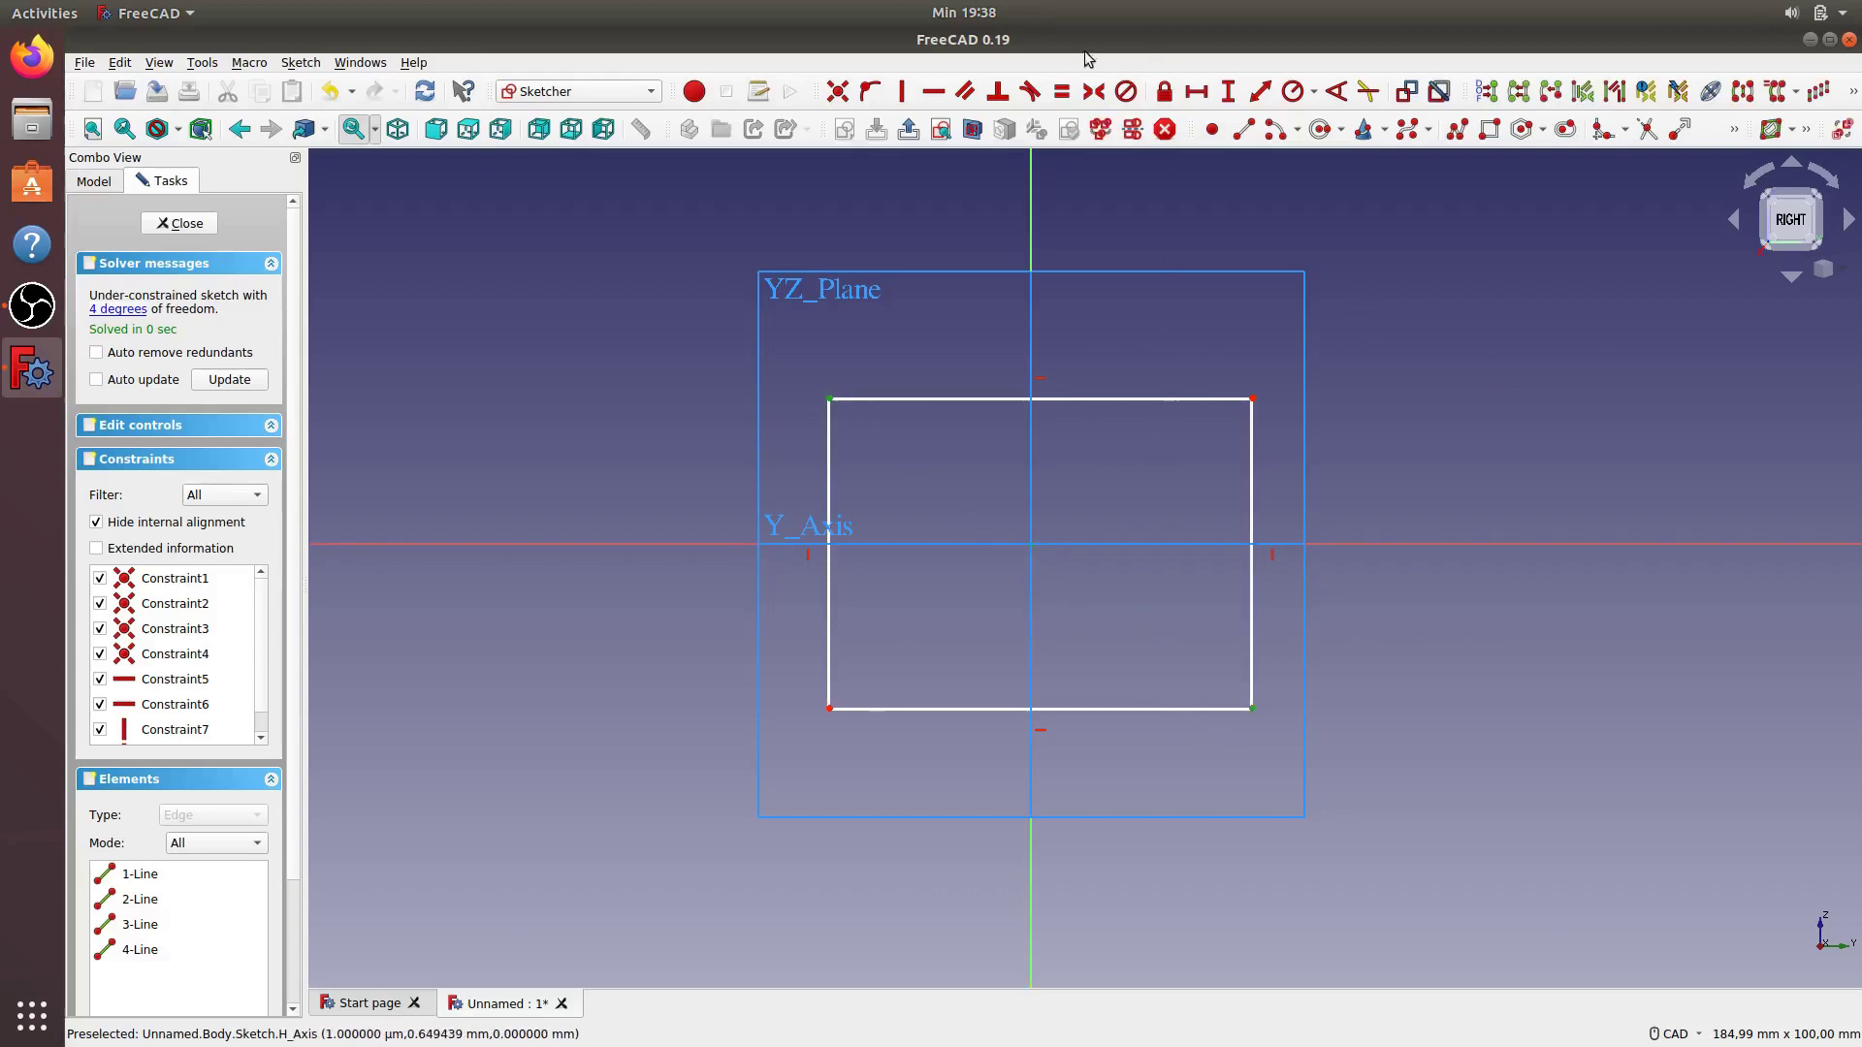
click(1094, 91)
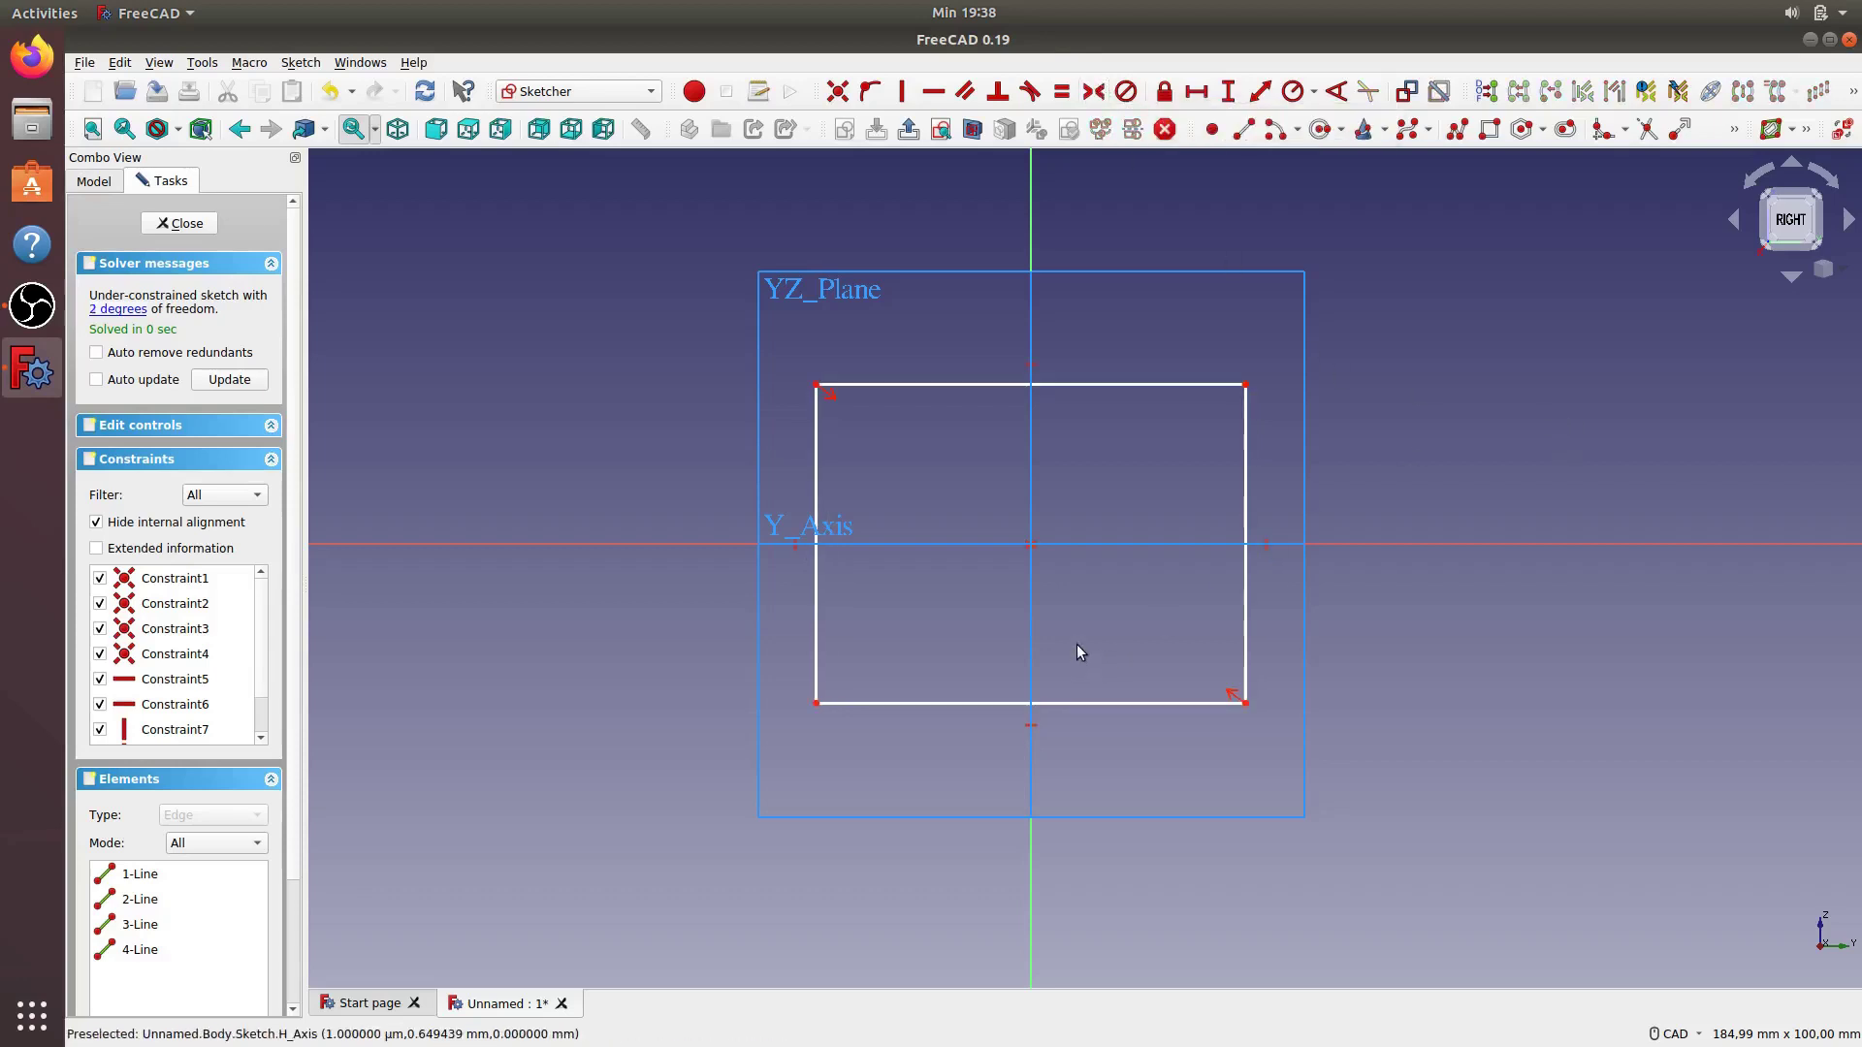
Constrain the rectangle's horizontal width and its vertical height to 50 mm each
click(1103, 384)
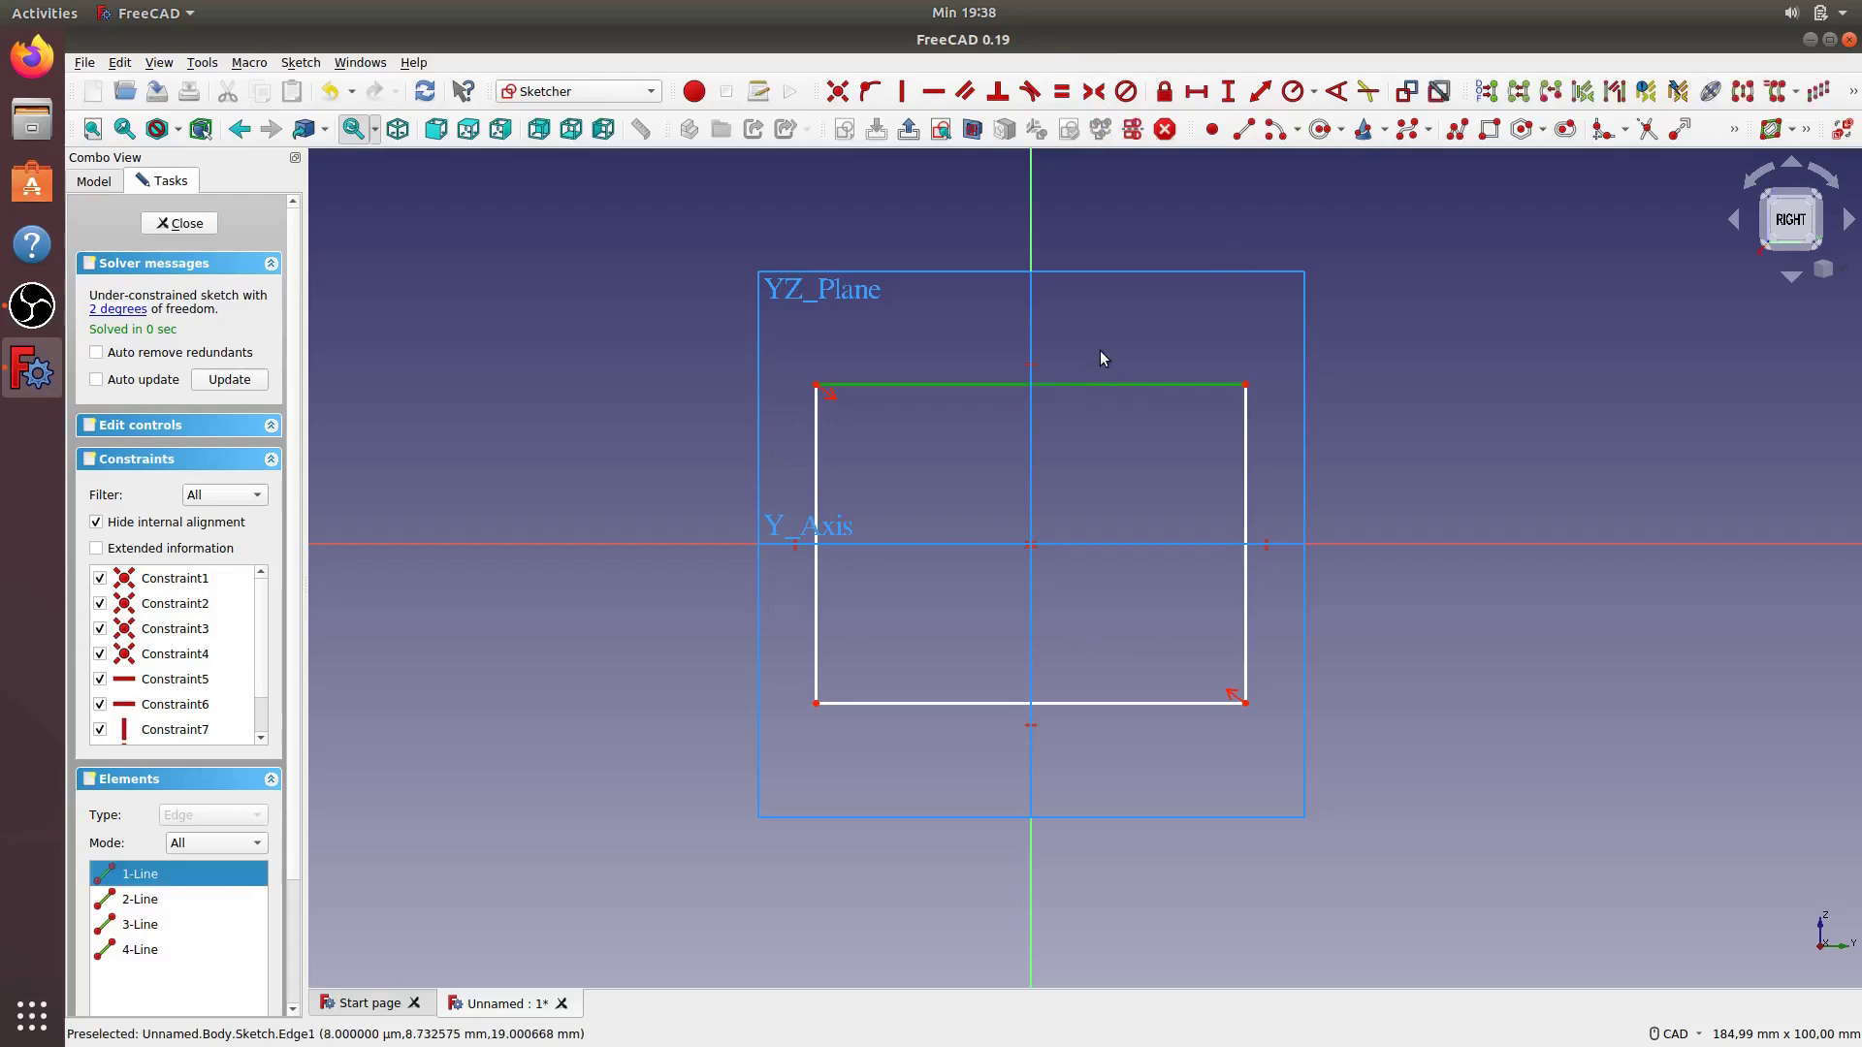
click(1195, 91)
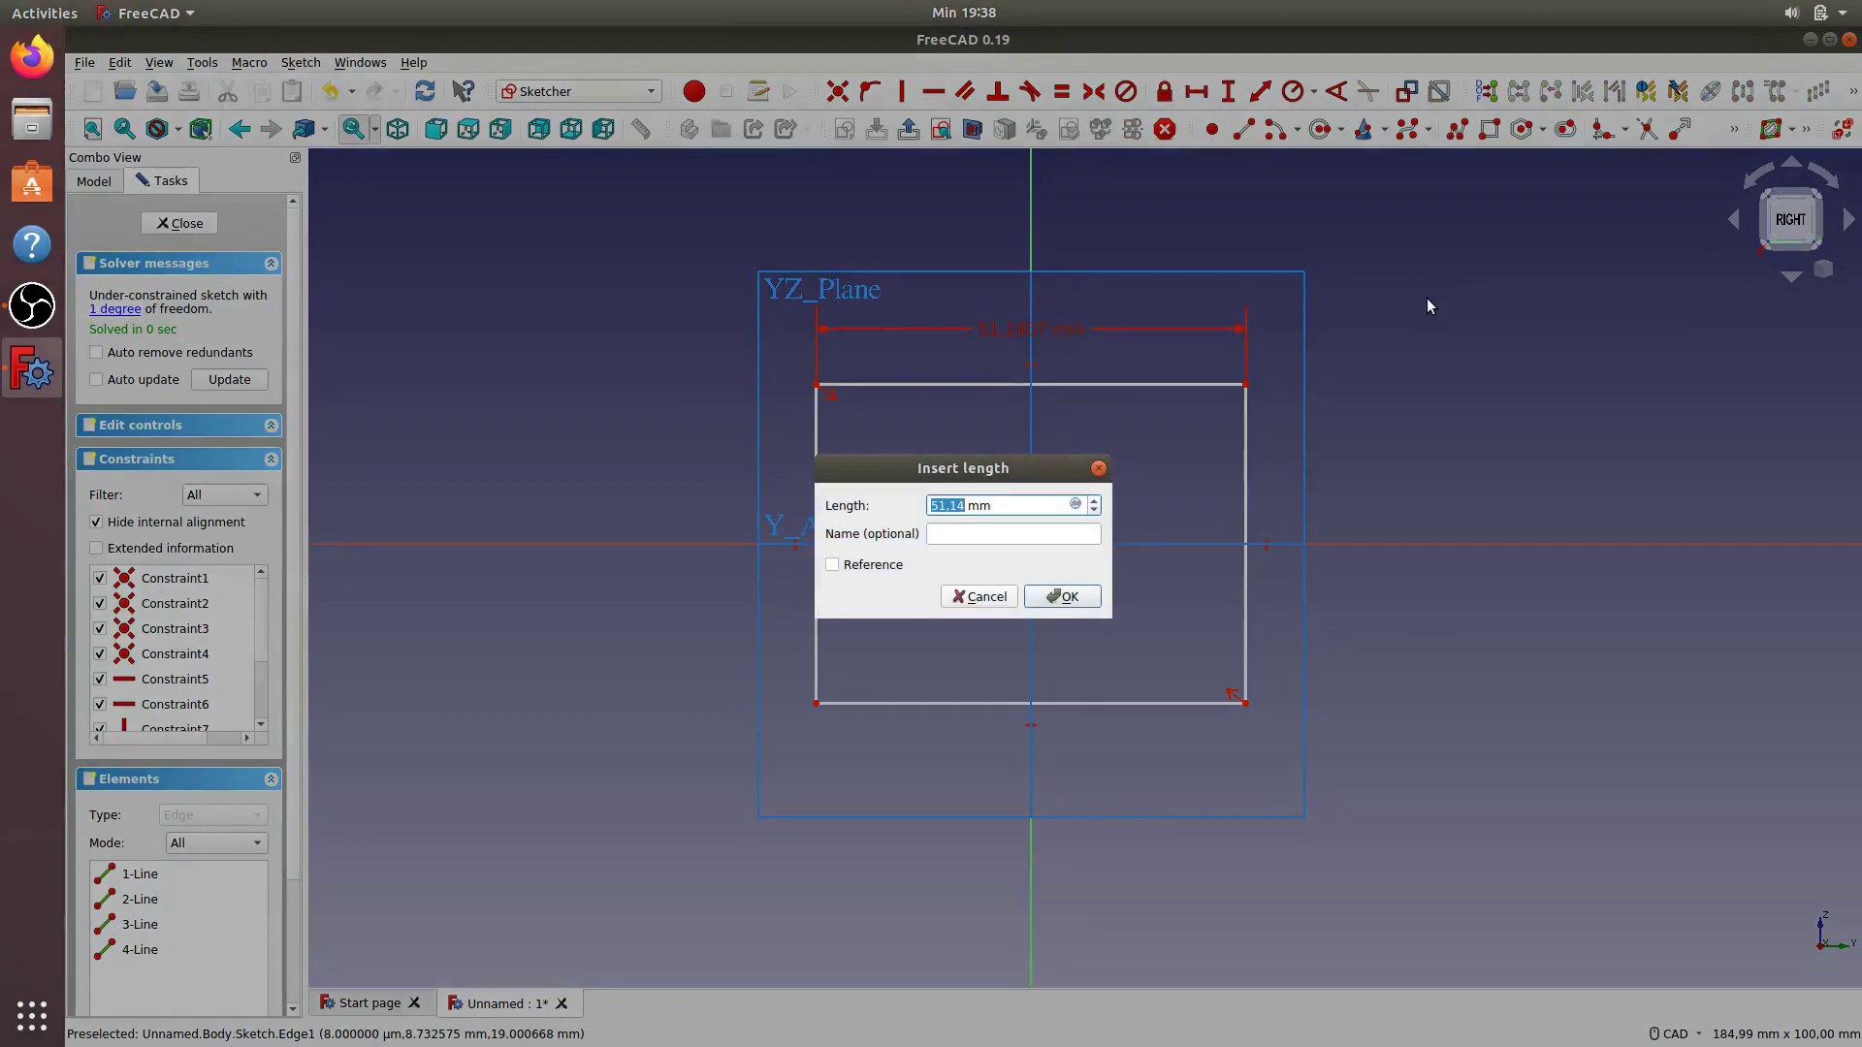
text(50)
click(1059, 597)
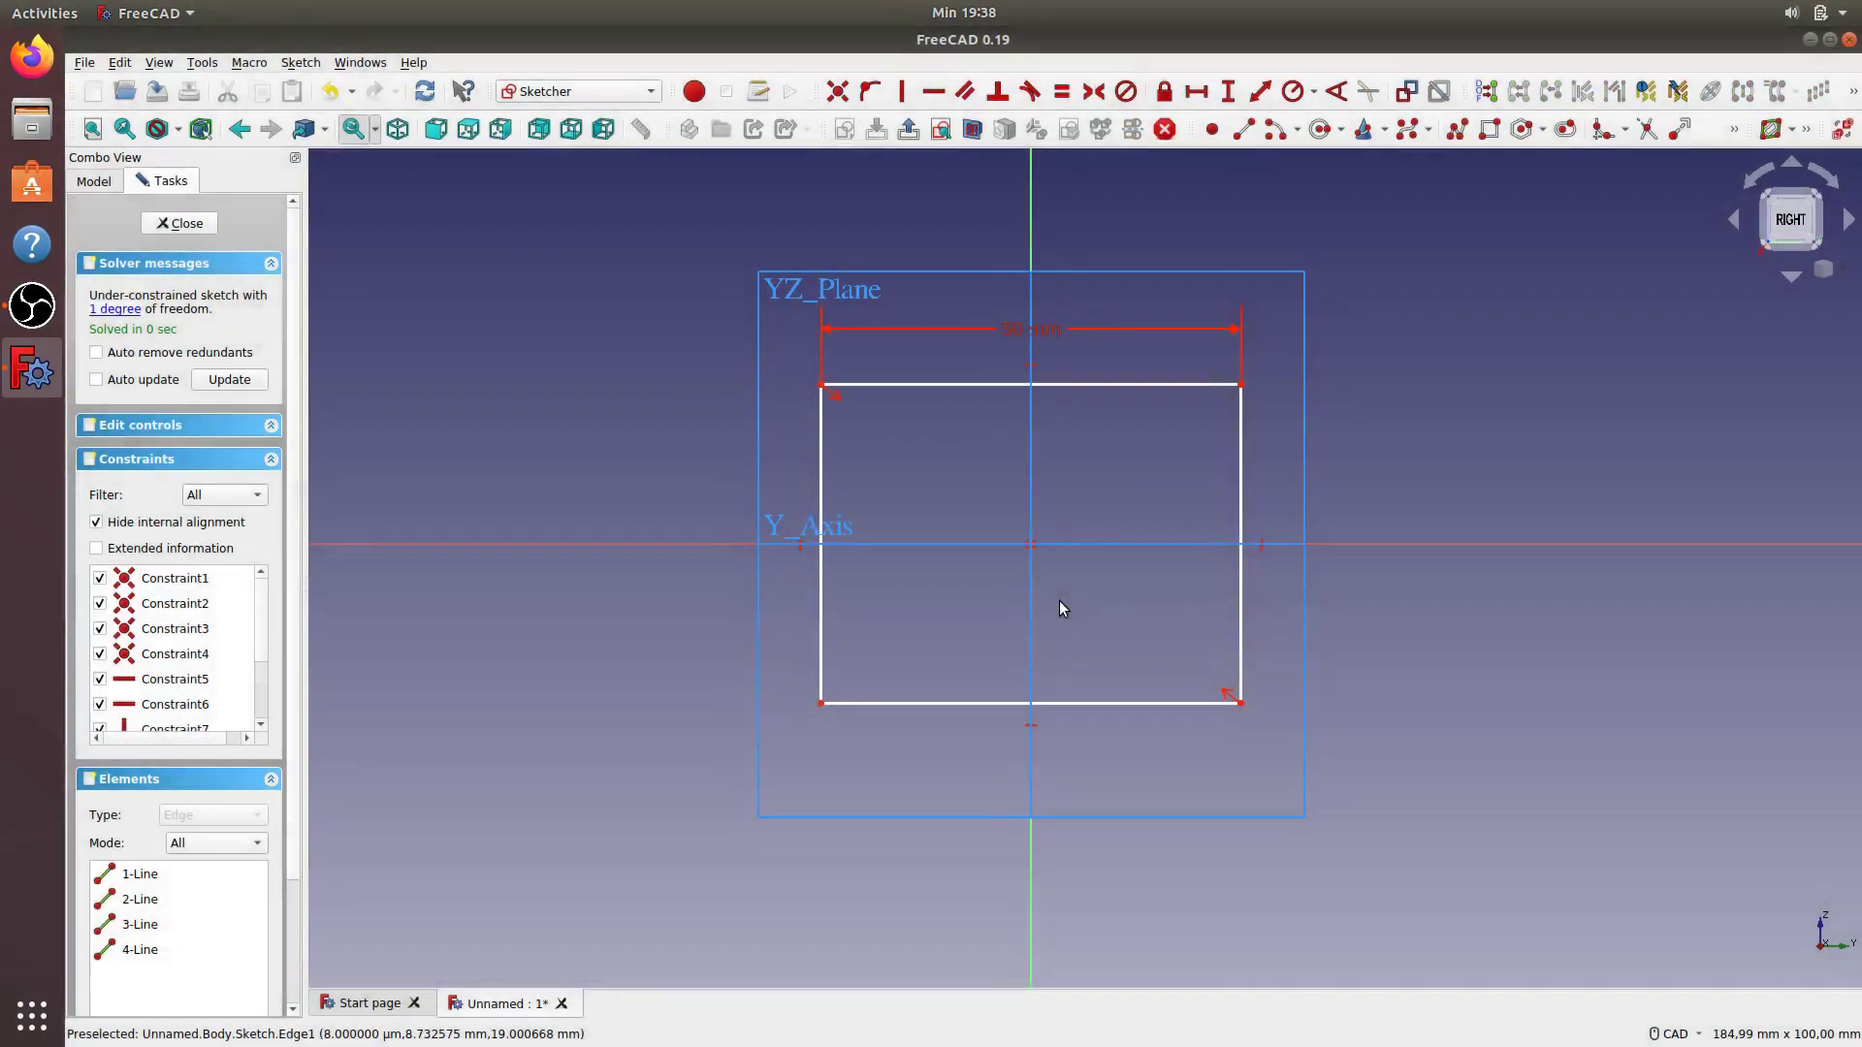
click(1239, 607)
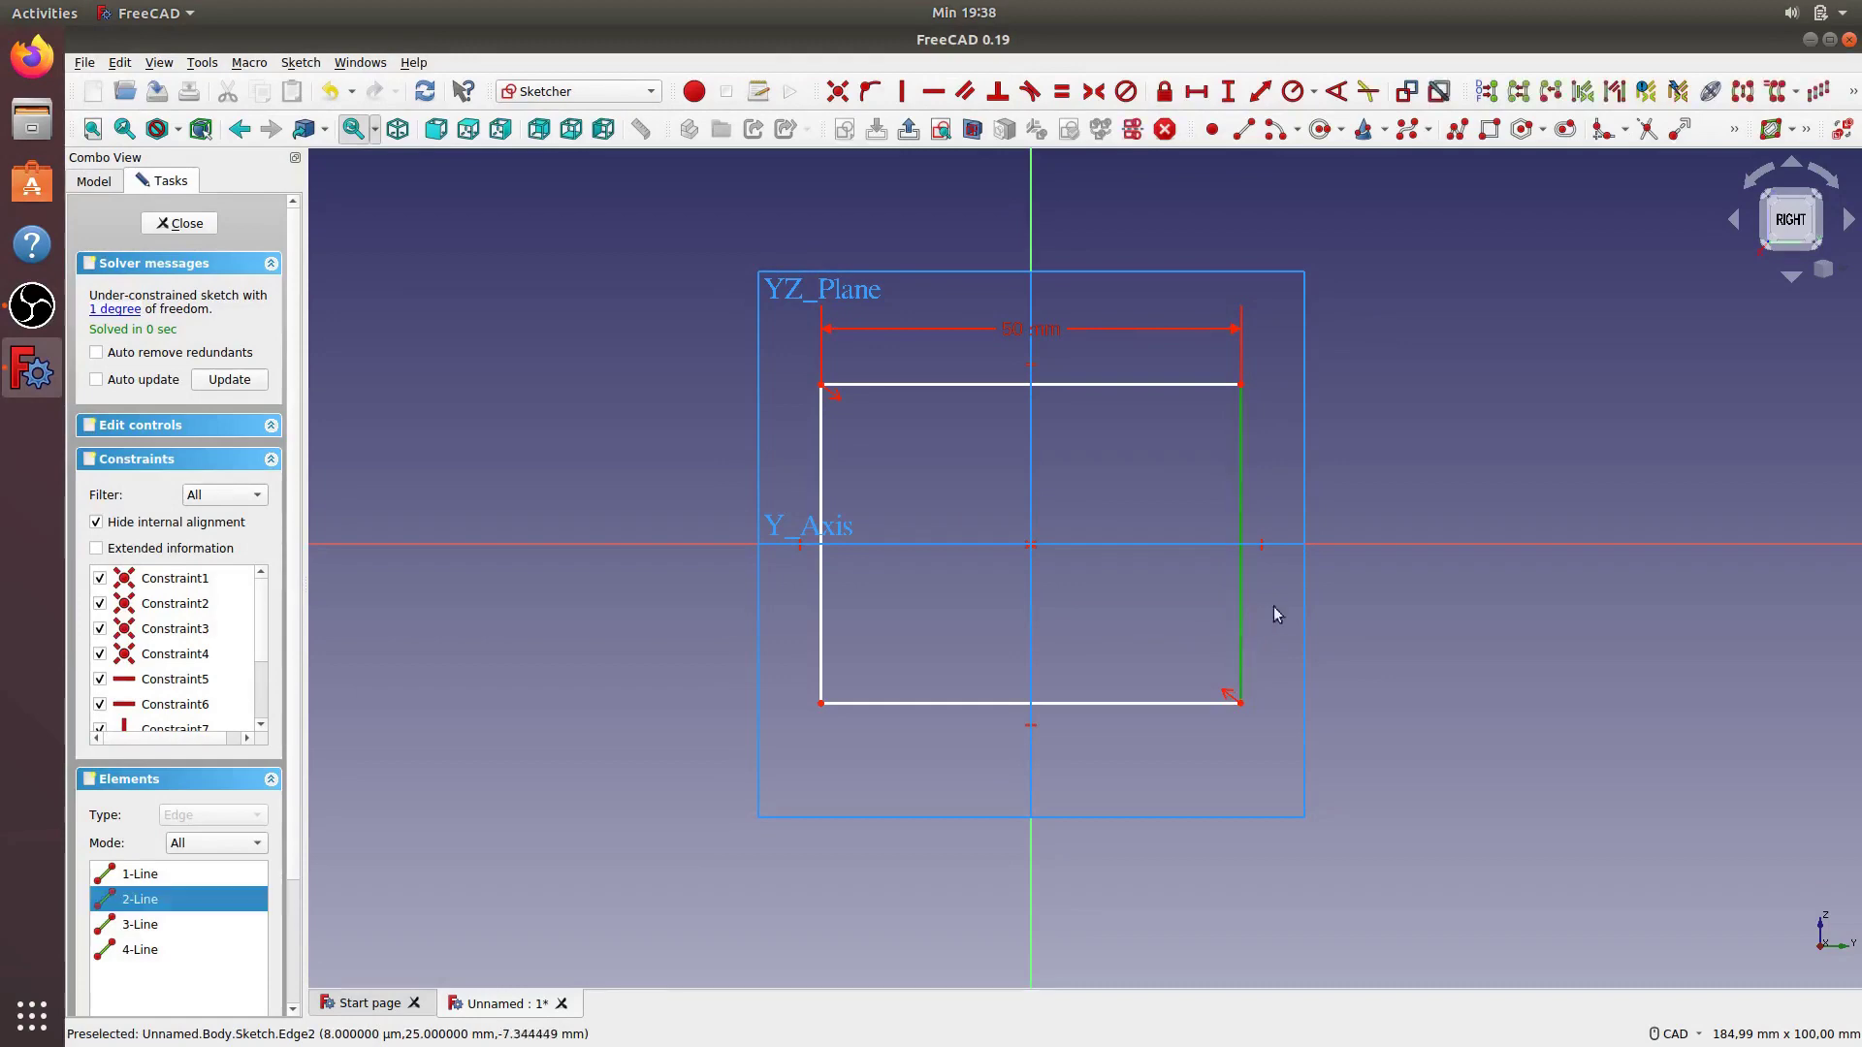
click(1228, 94)
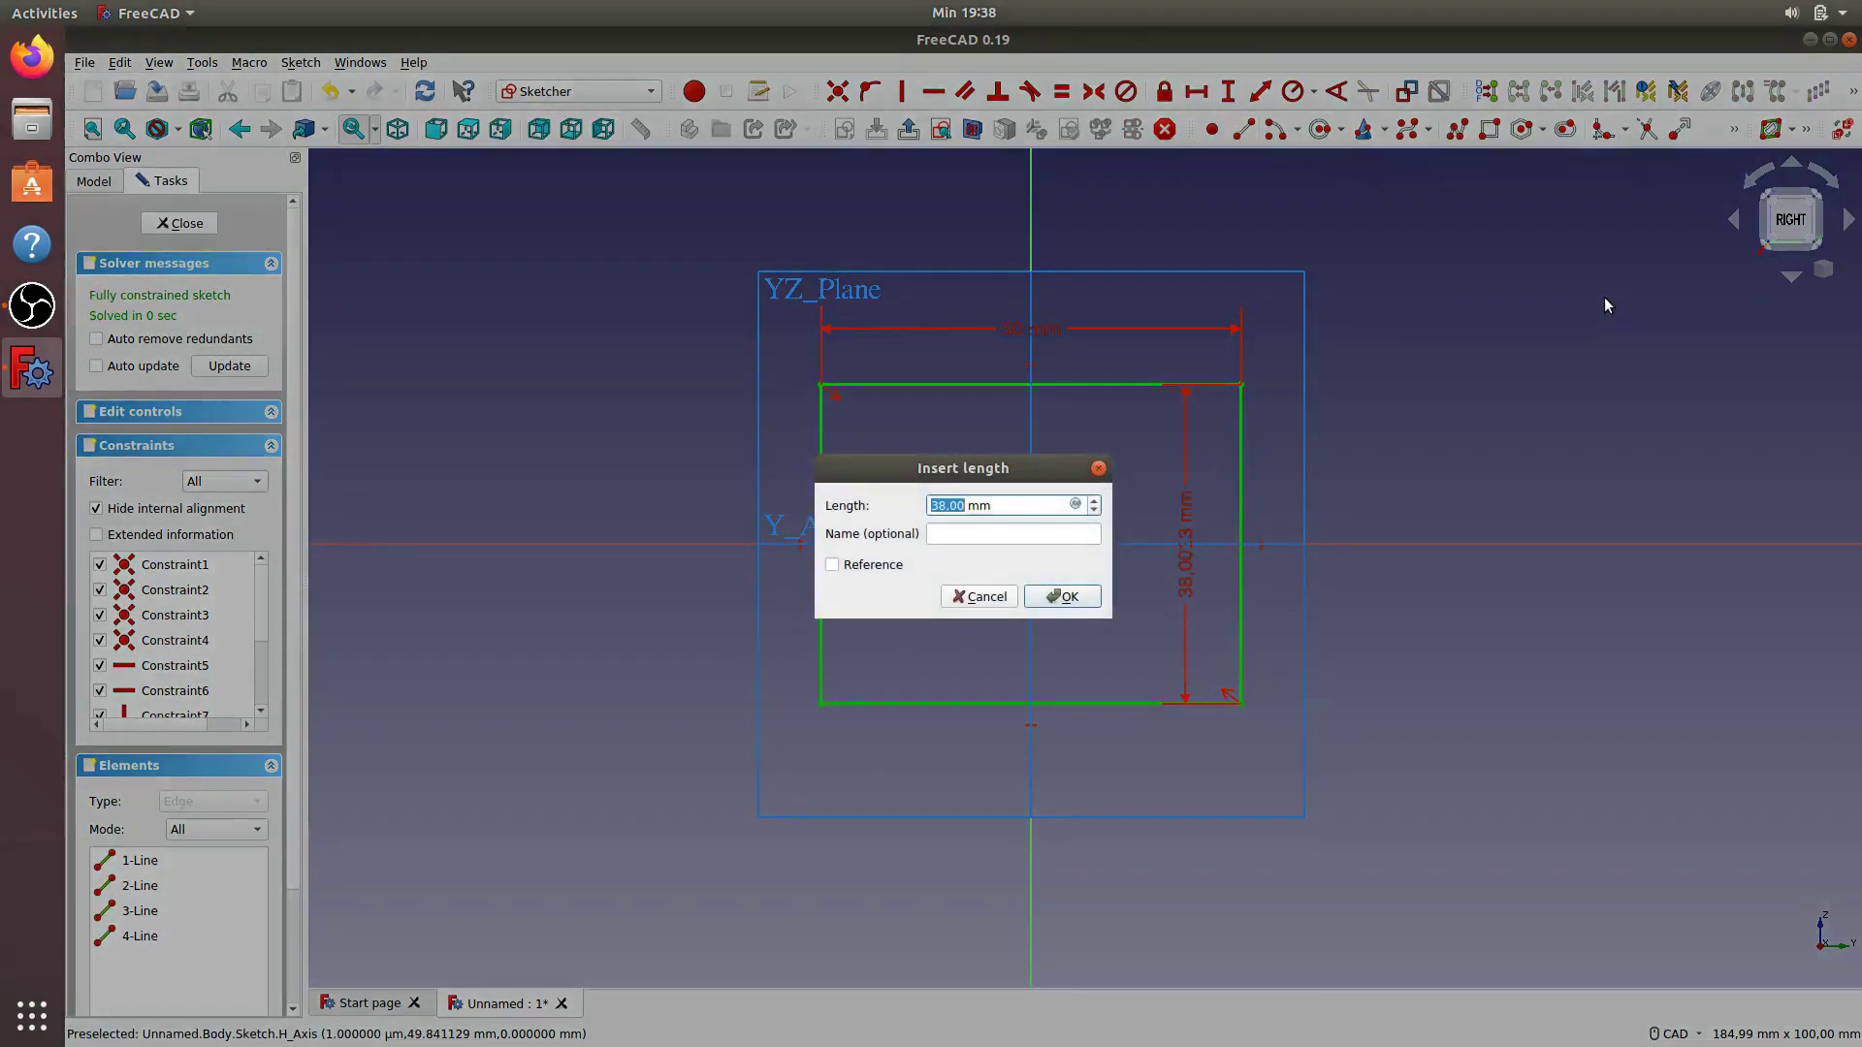
text(50)
click(1070, 601)
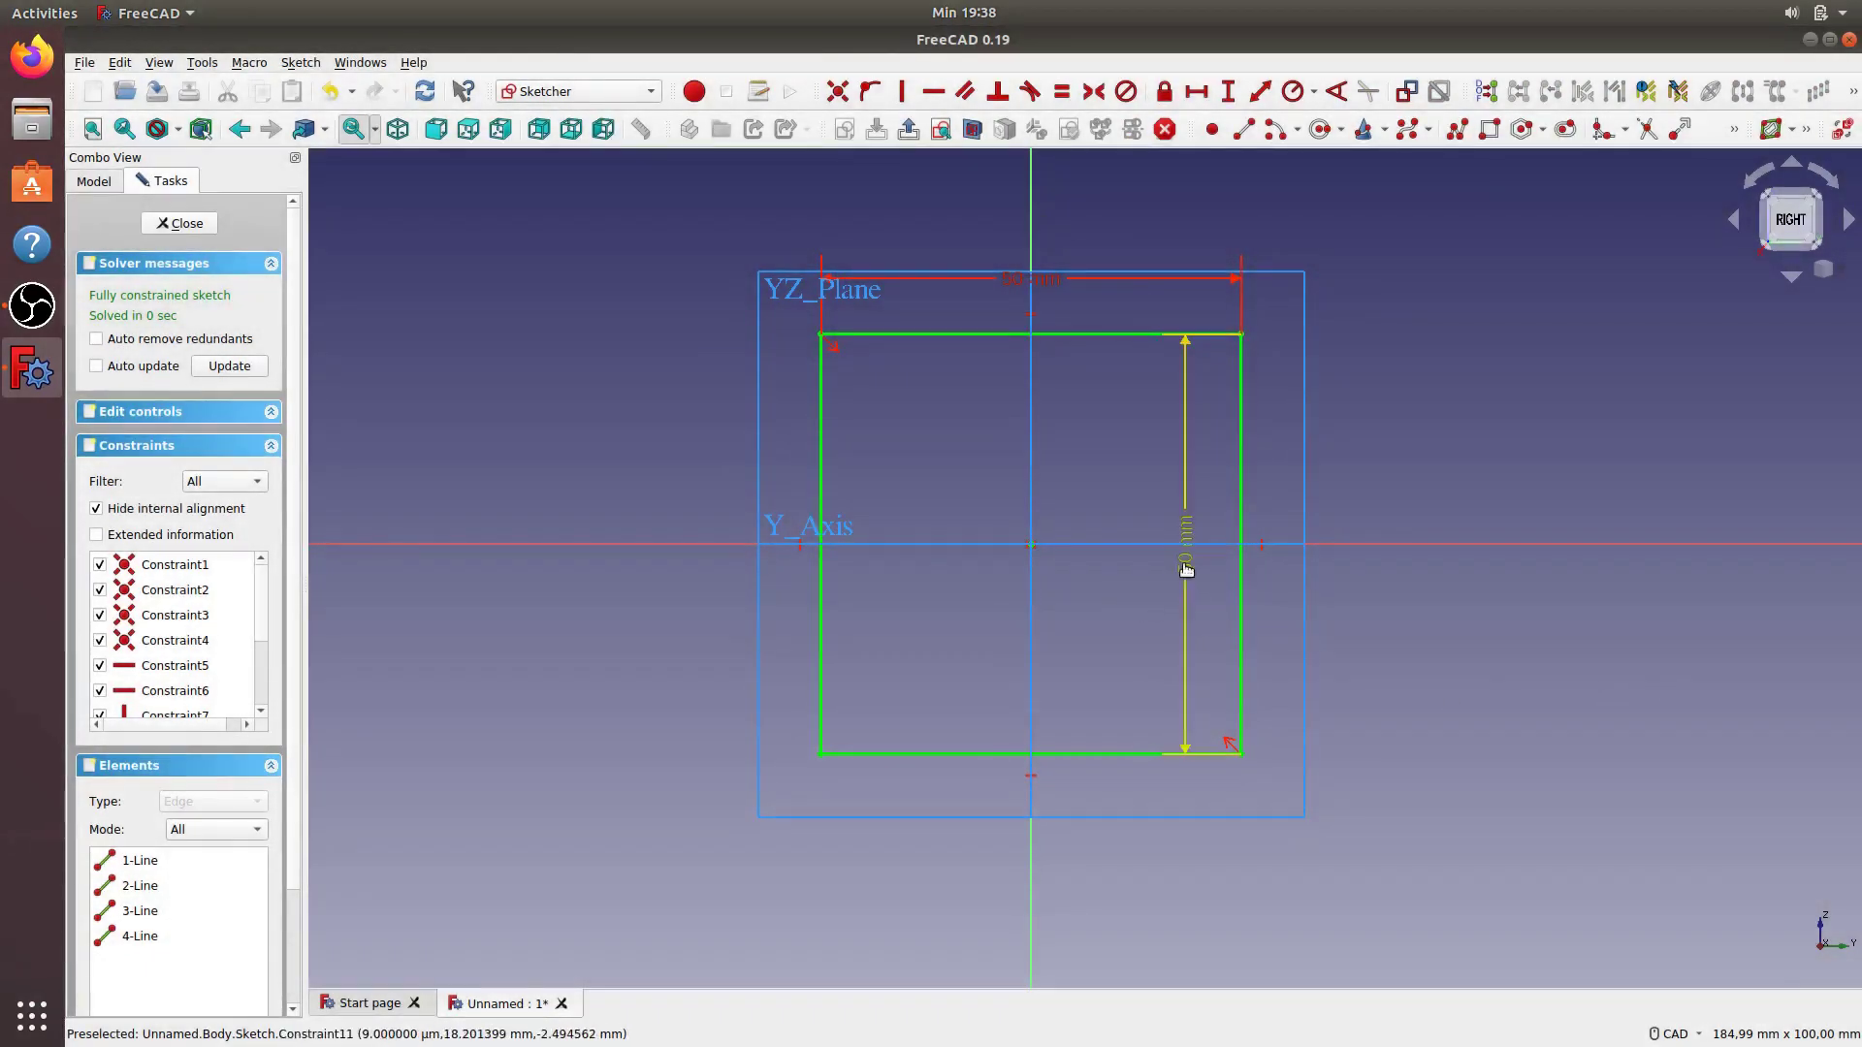
Move both 50 mm dimensions farther outside the square and finish the sketch
drag(1185, 568, 1367, 572)
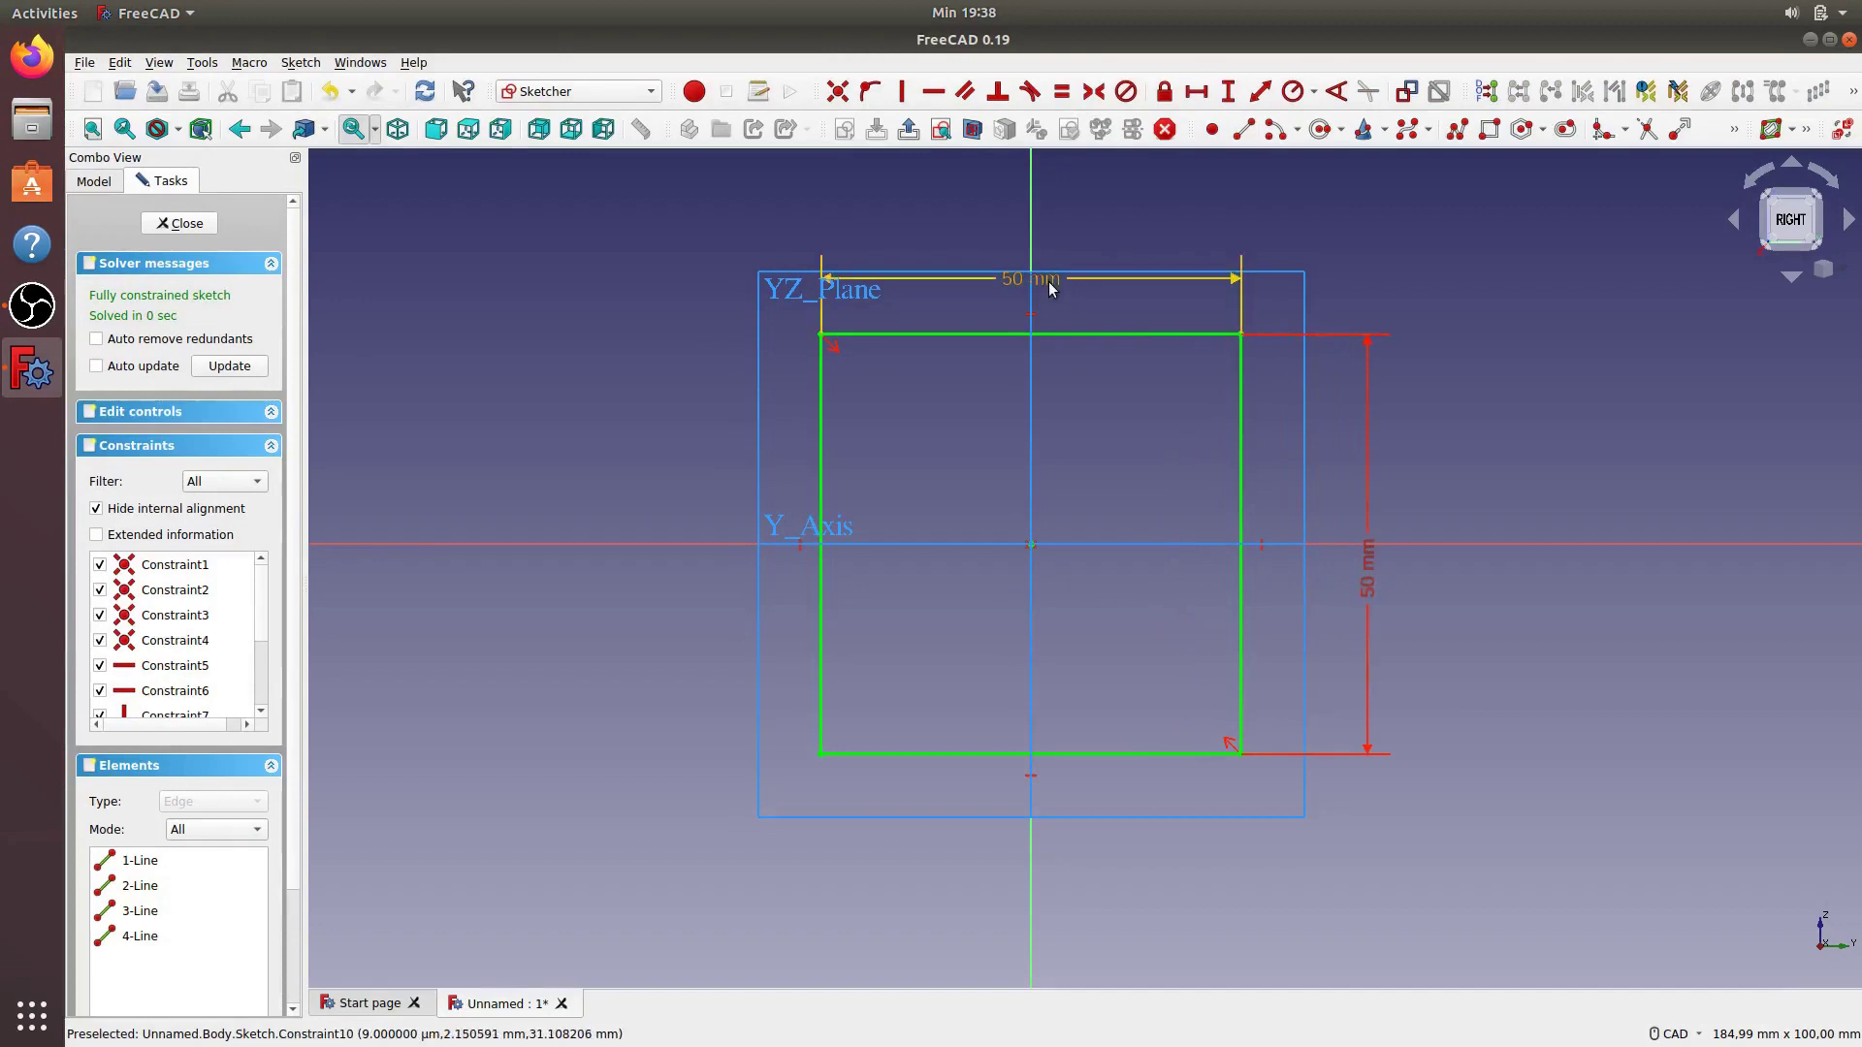
drag(1049, 281, 1056, 233)
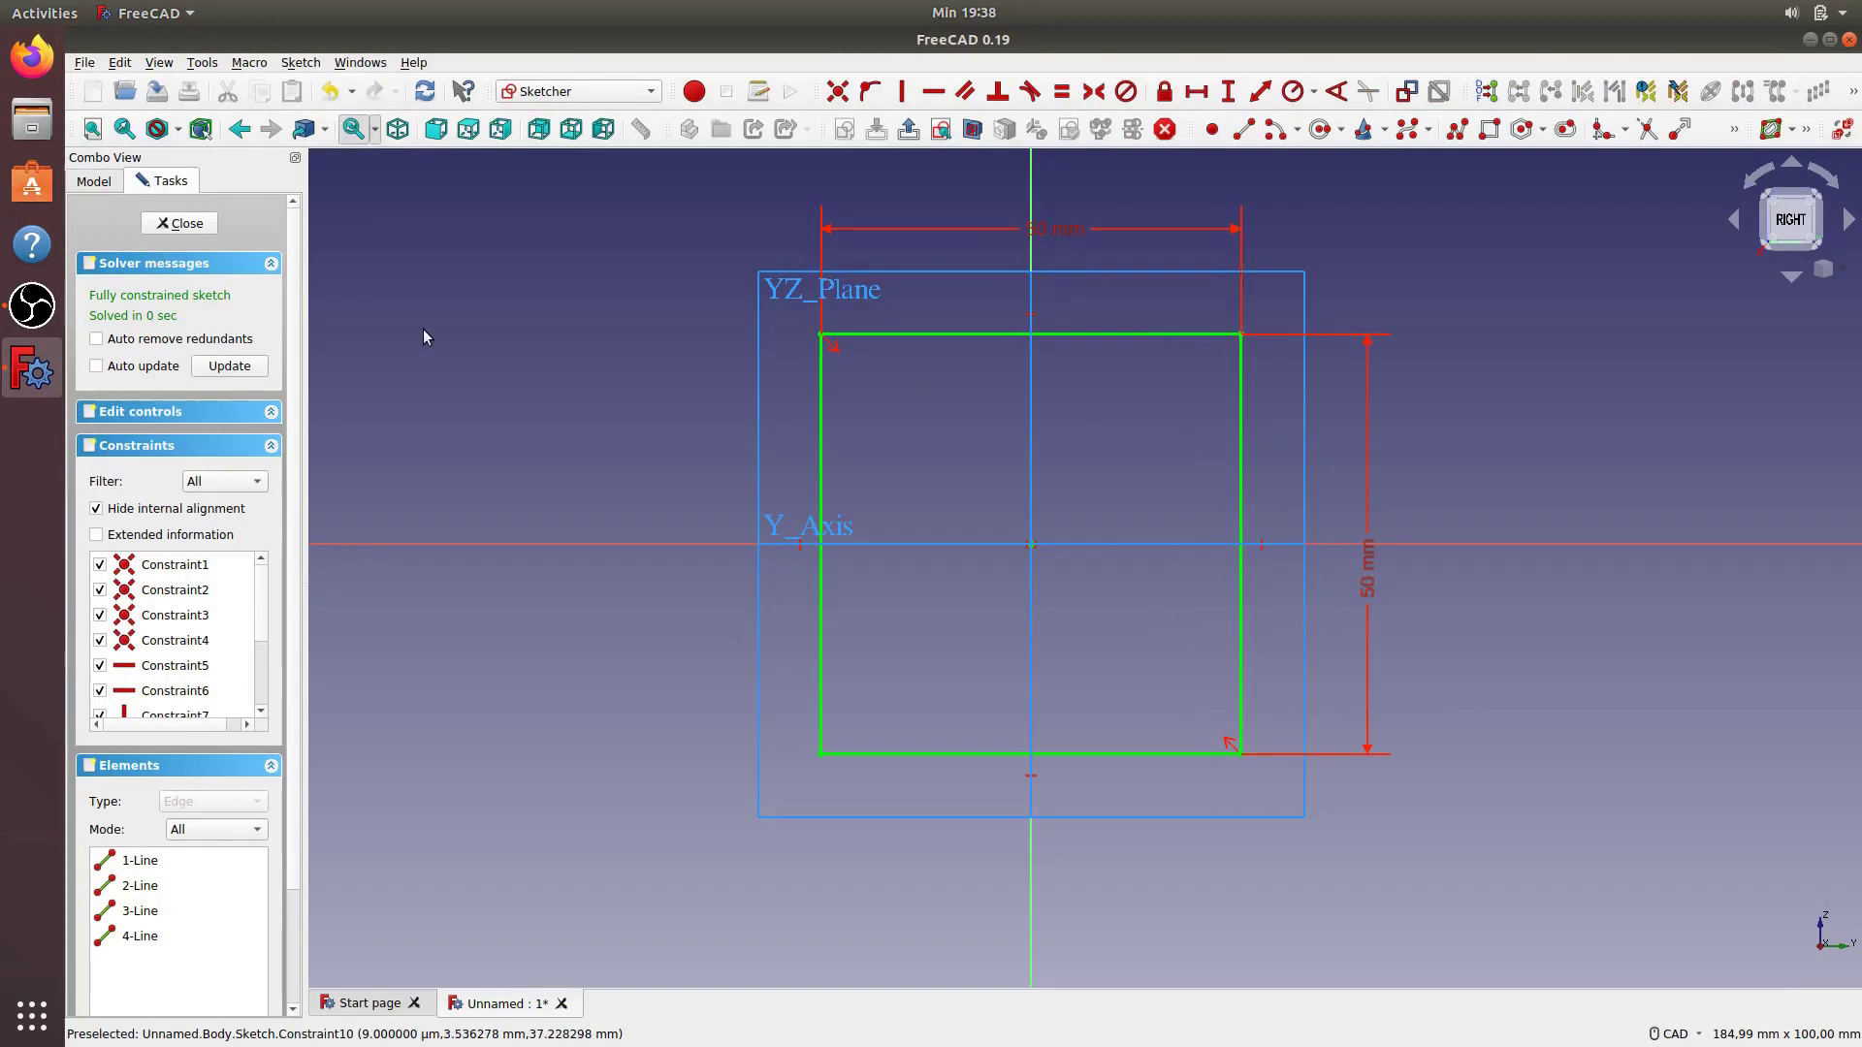
click(206, 223)
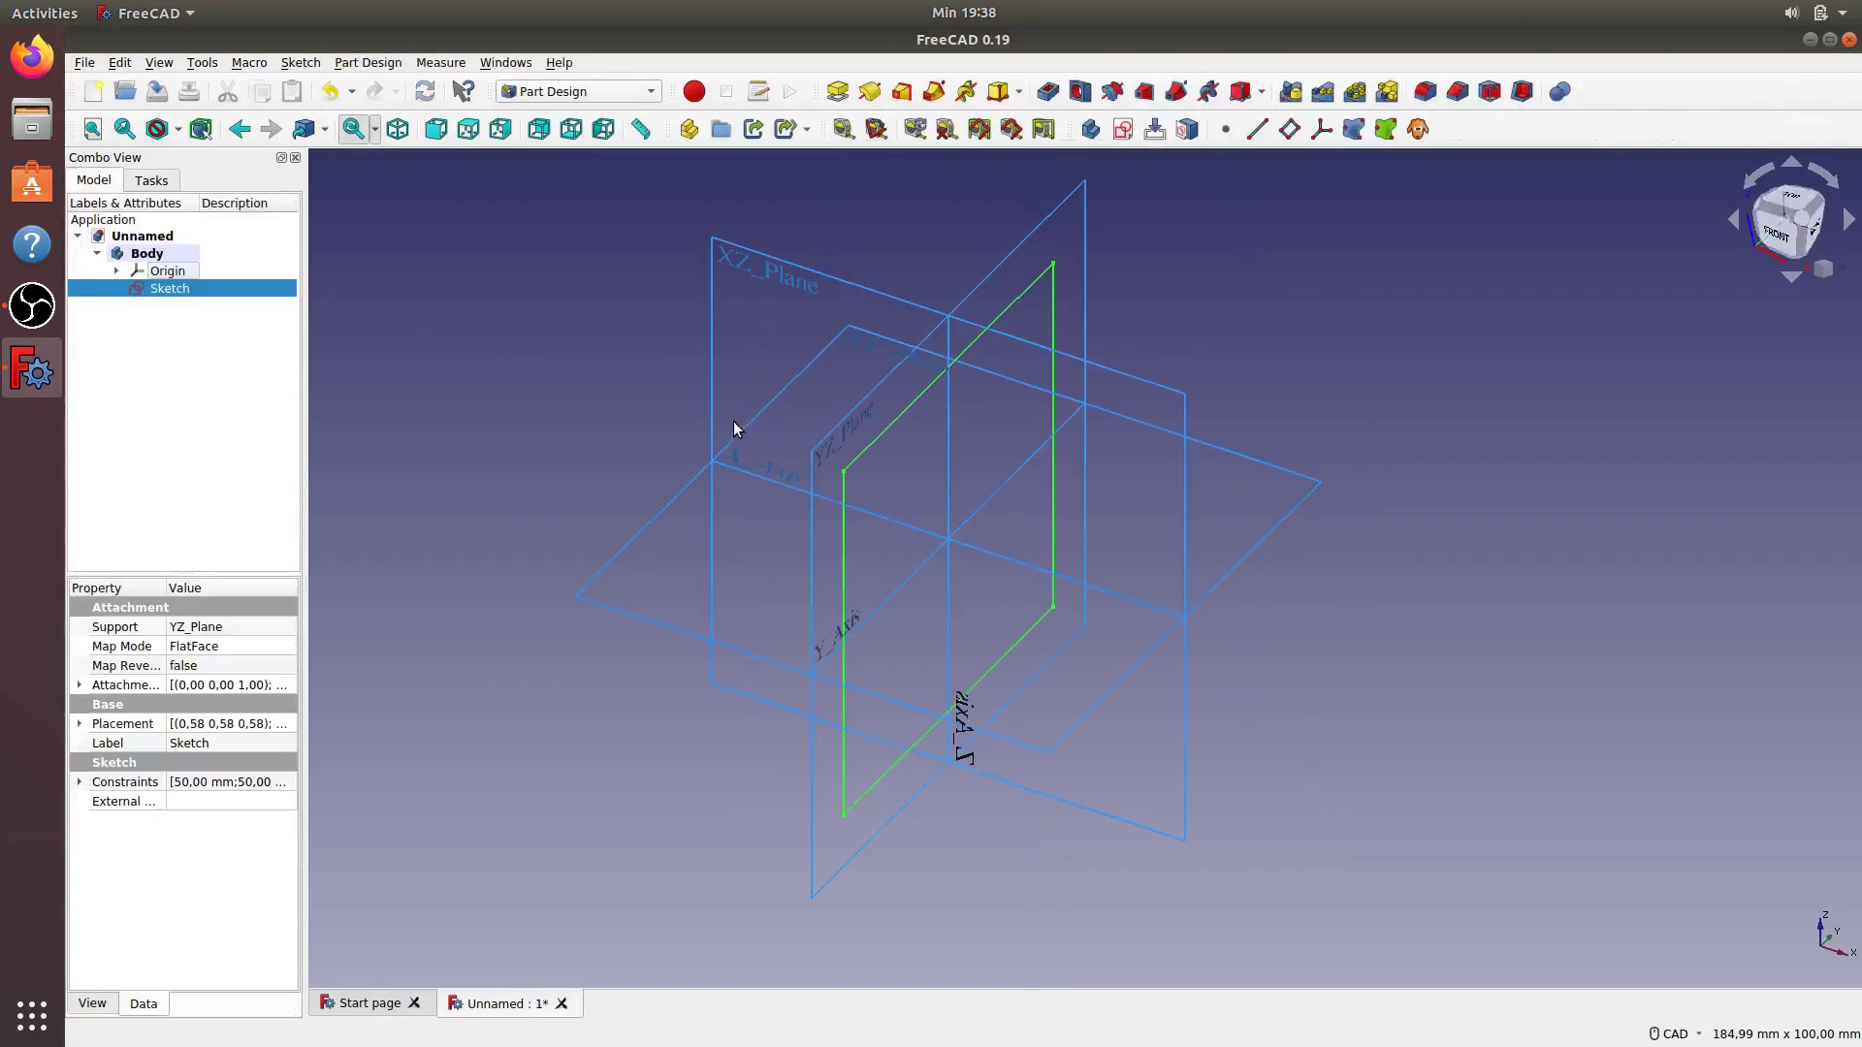
Create a ruled surface between the square sketch's upper and lower edges in the Part workbench
scroll(1411, 369, down, 3)
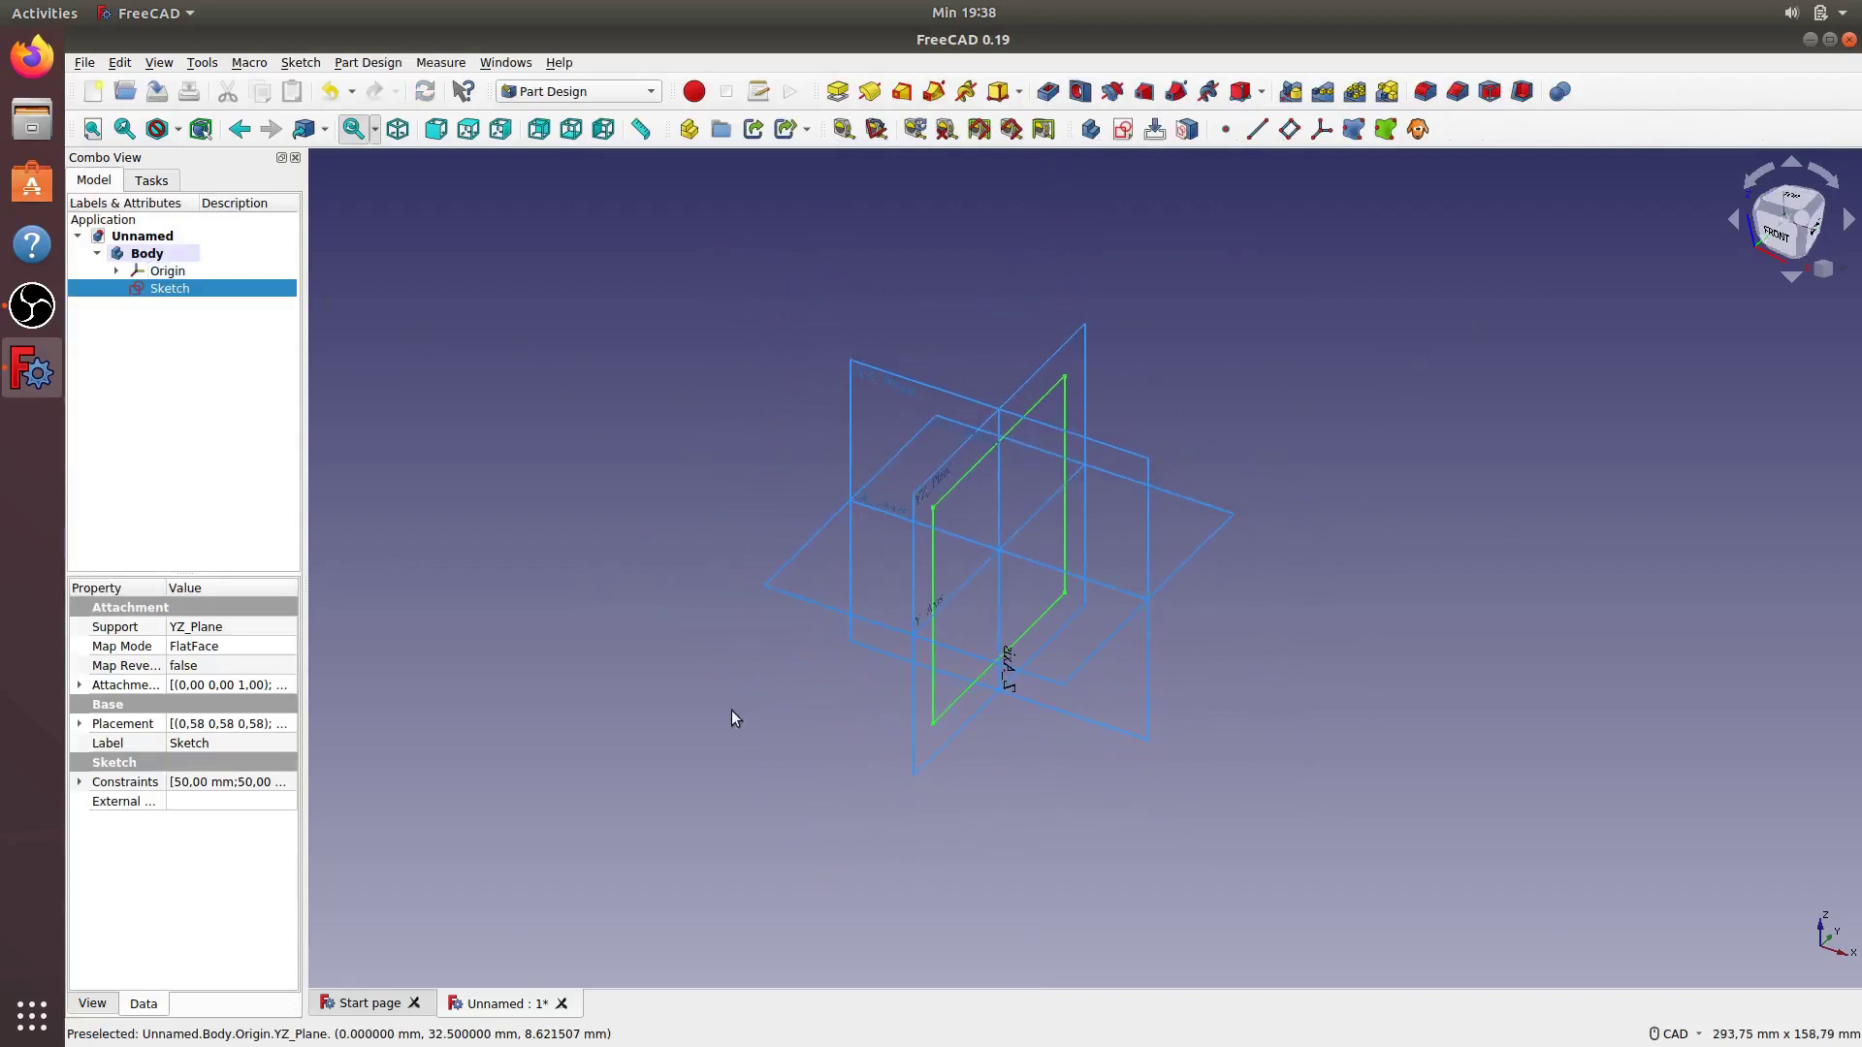
scroll(729, 698, up, 2)
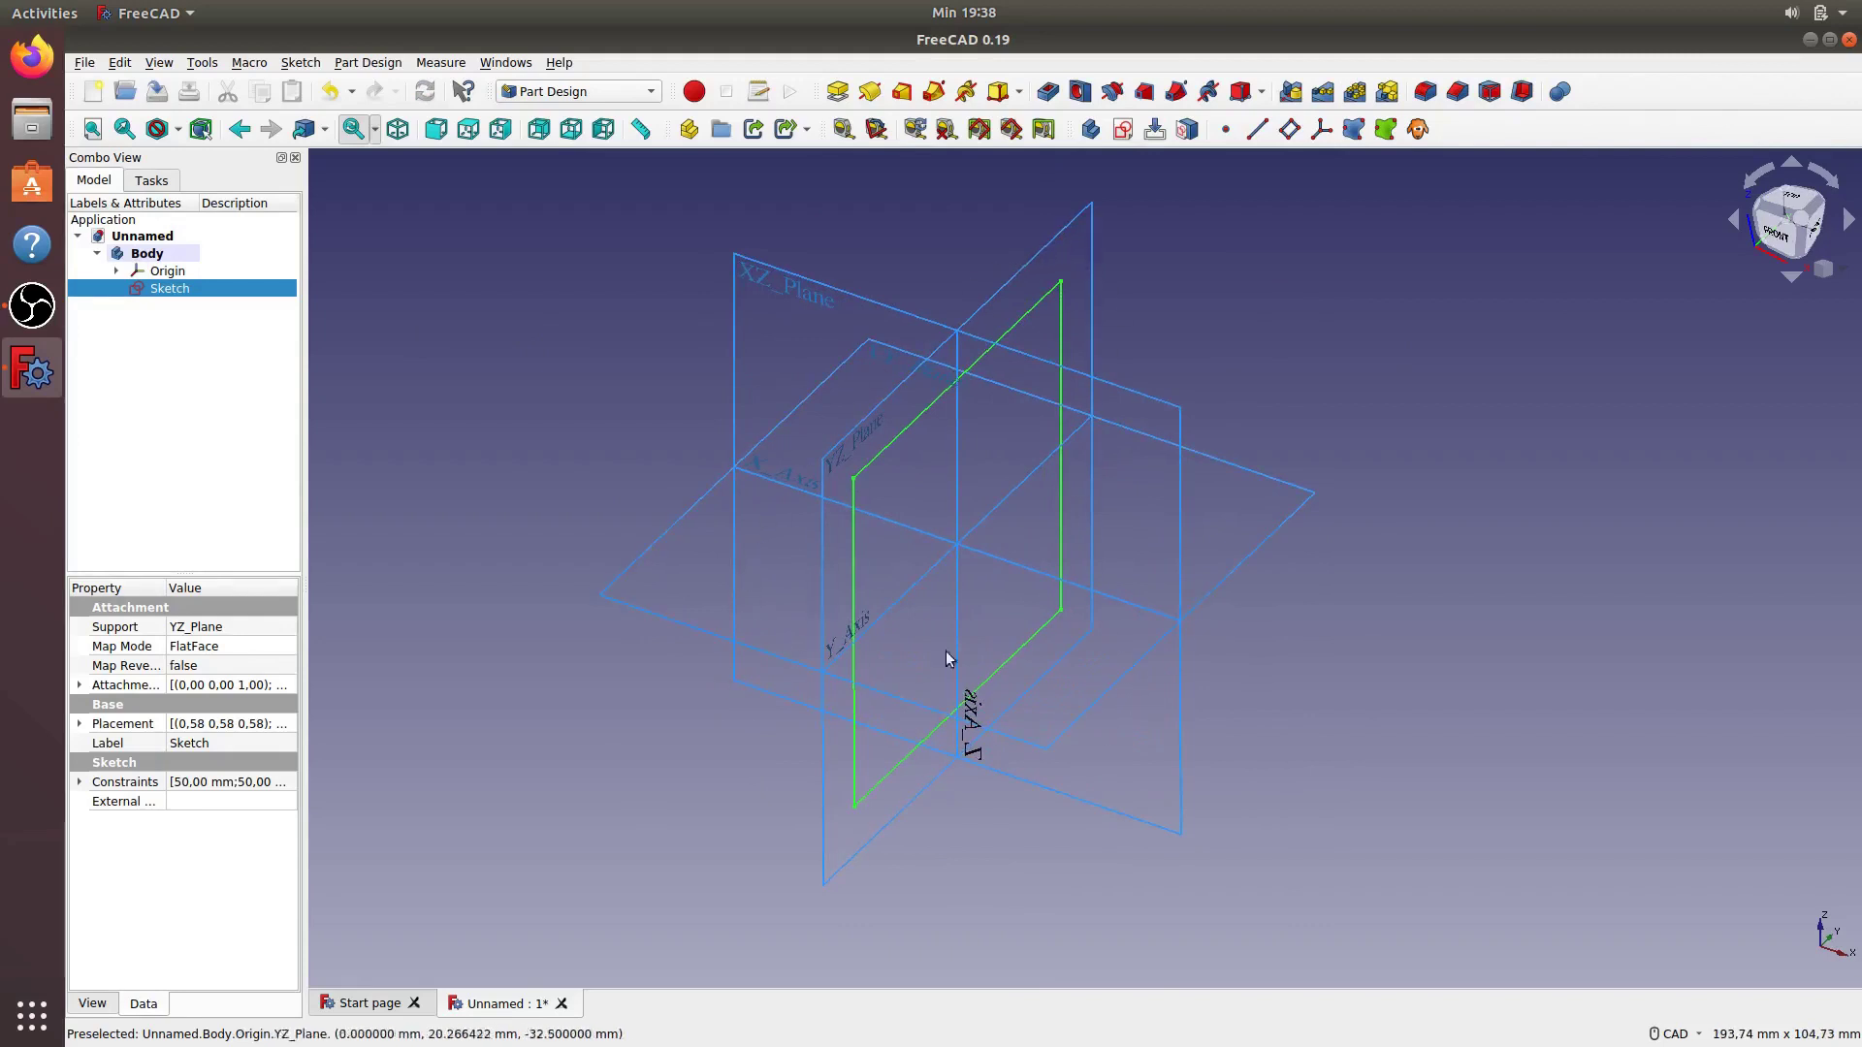
click(397, 129)
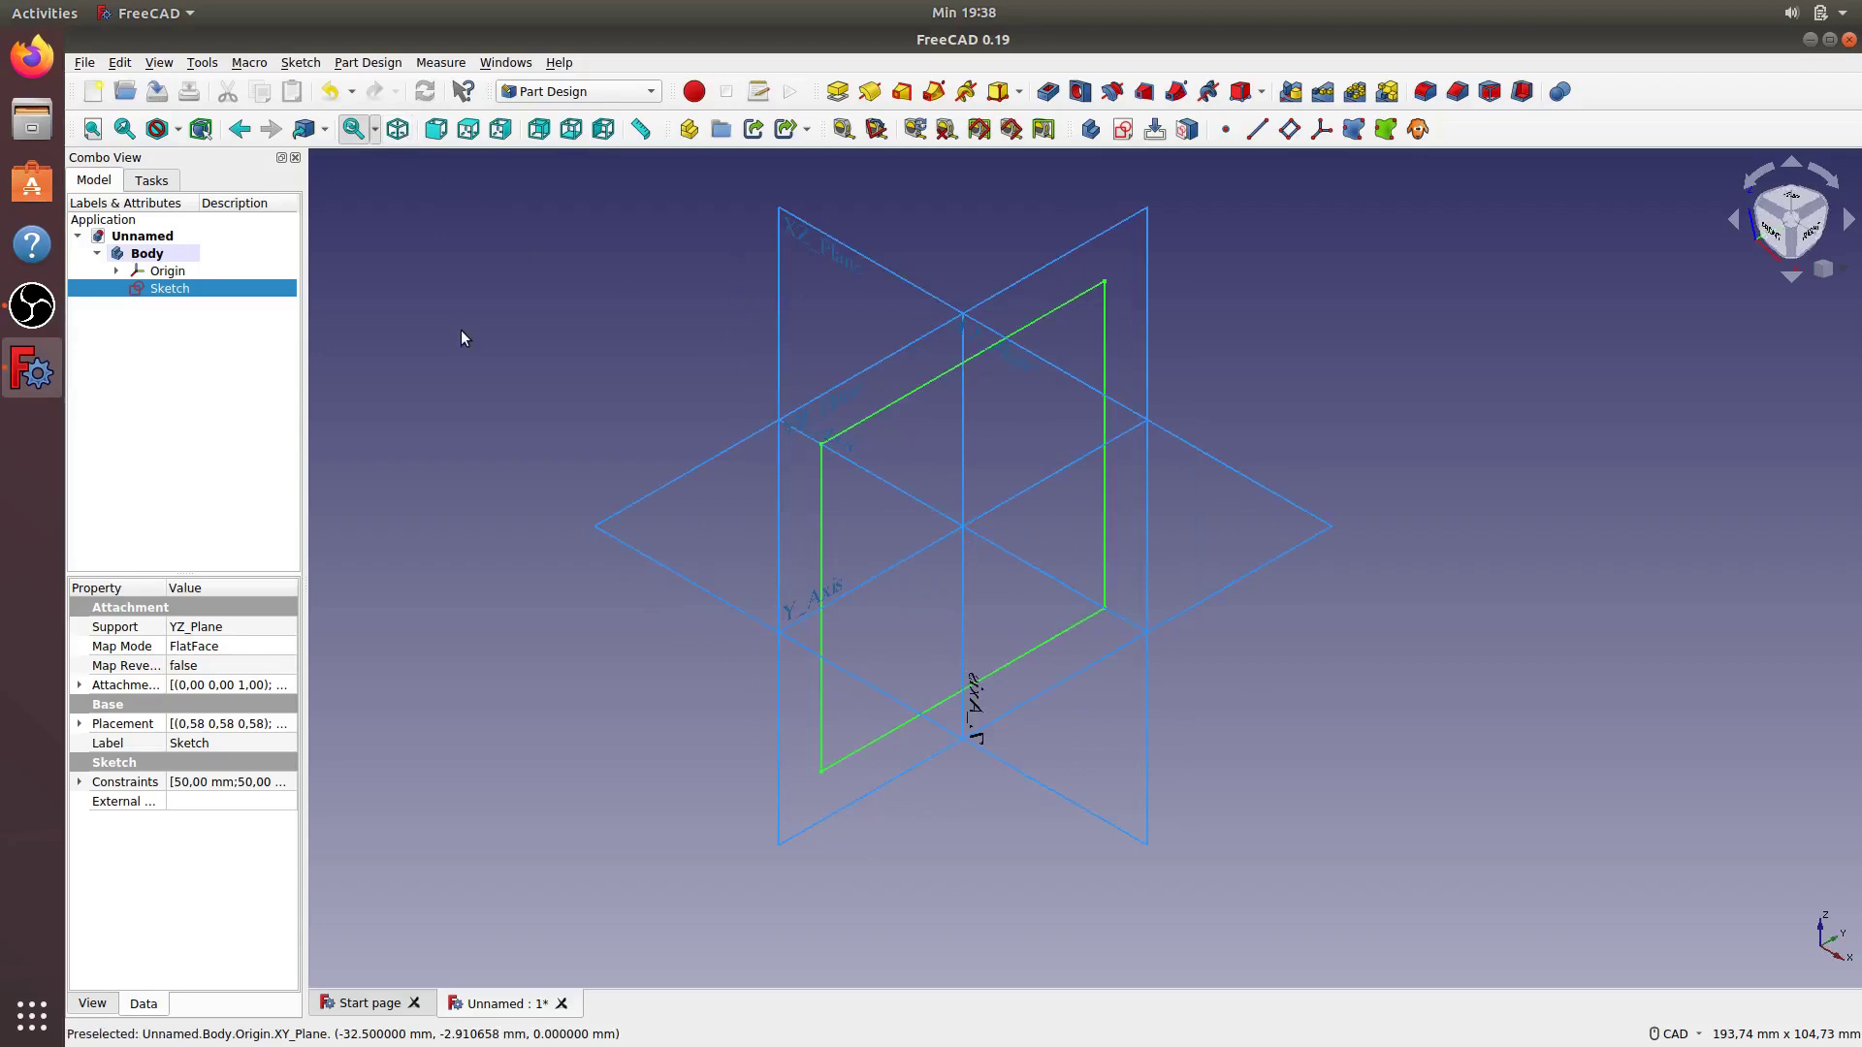
click(654, 94)
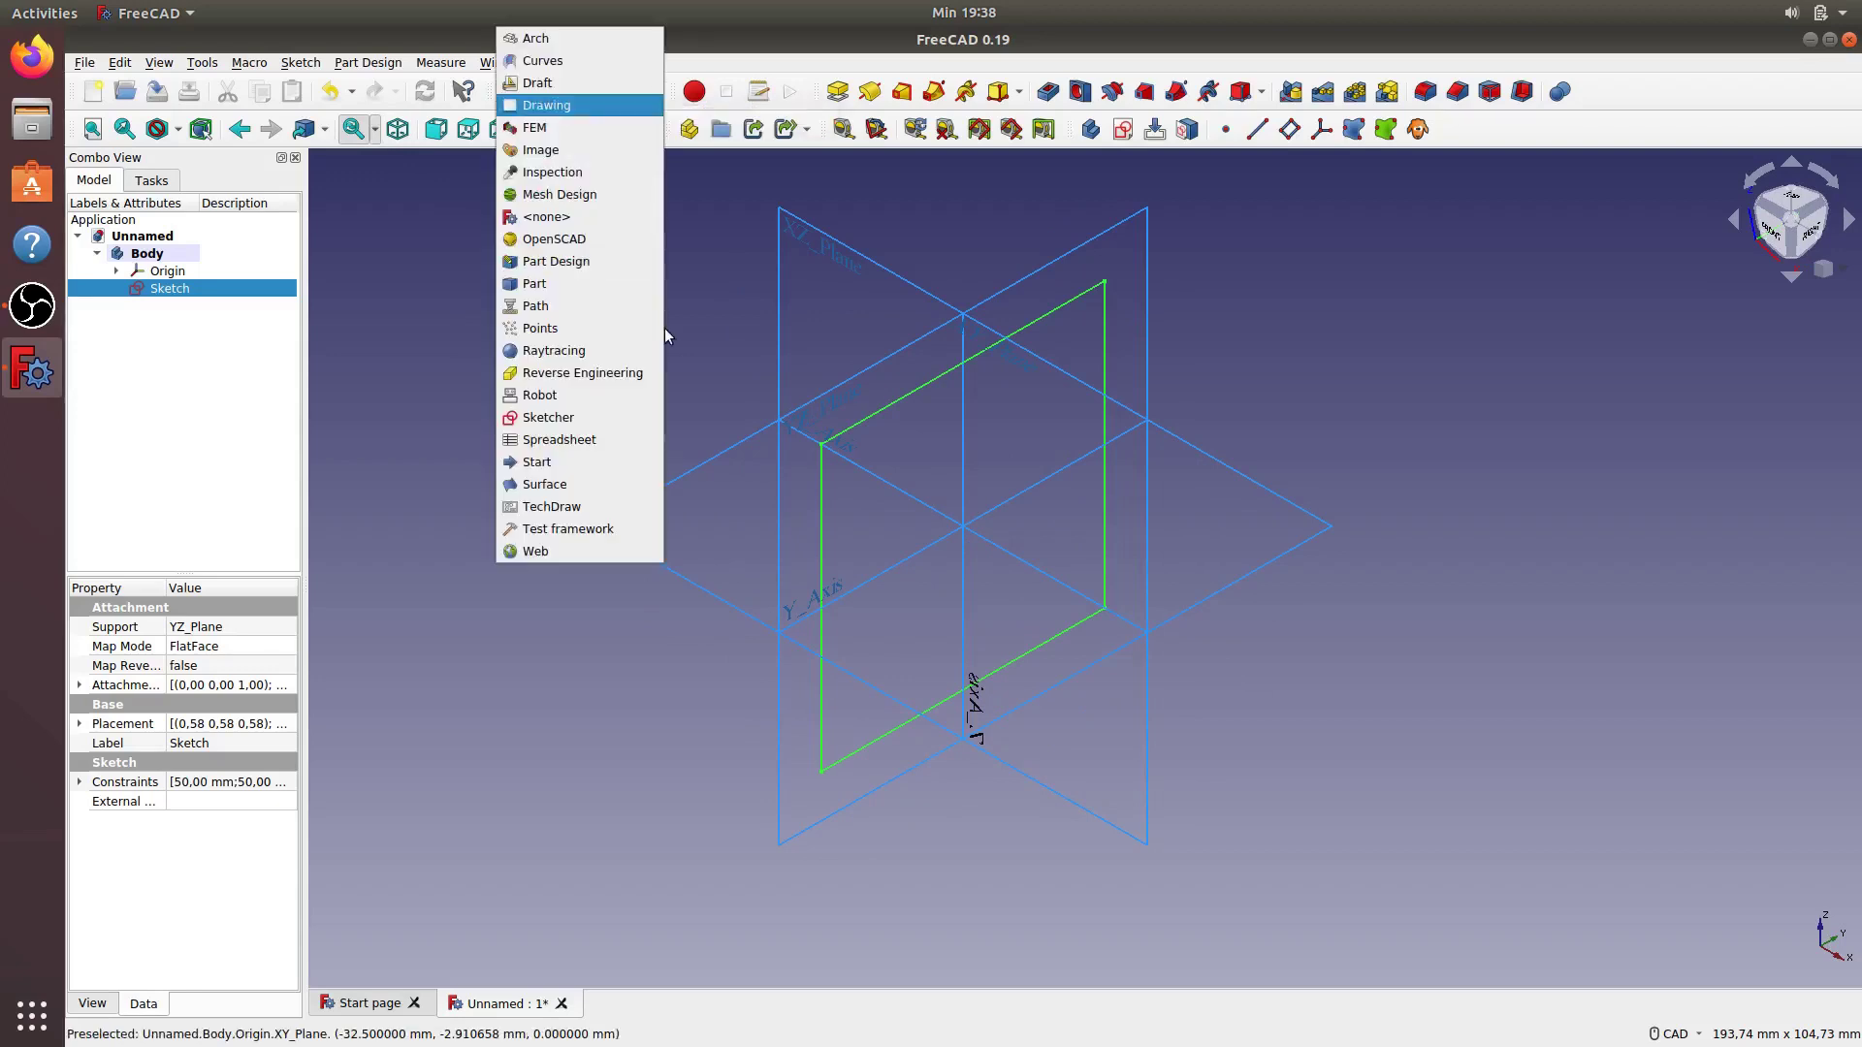
click(582, 285)
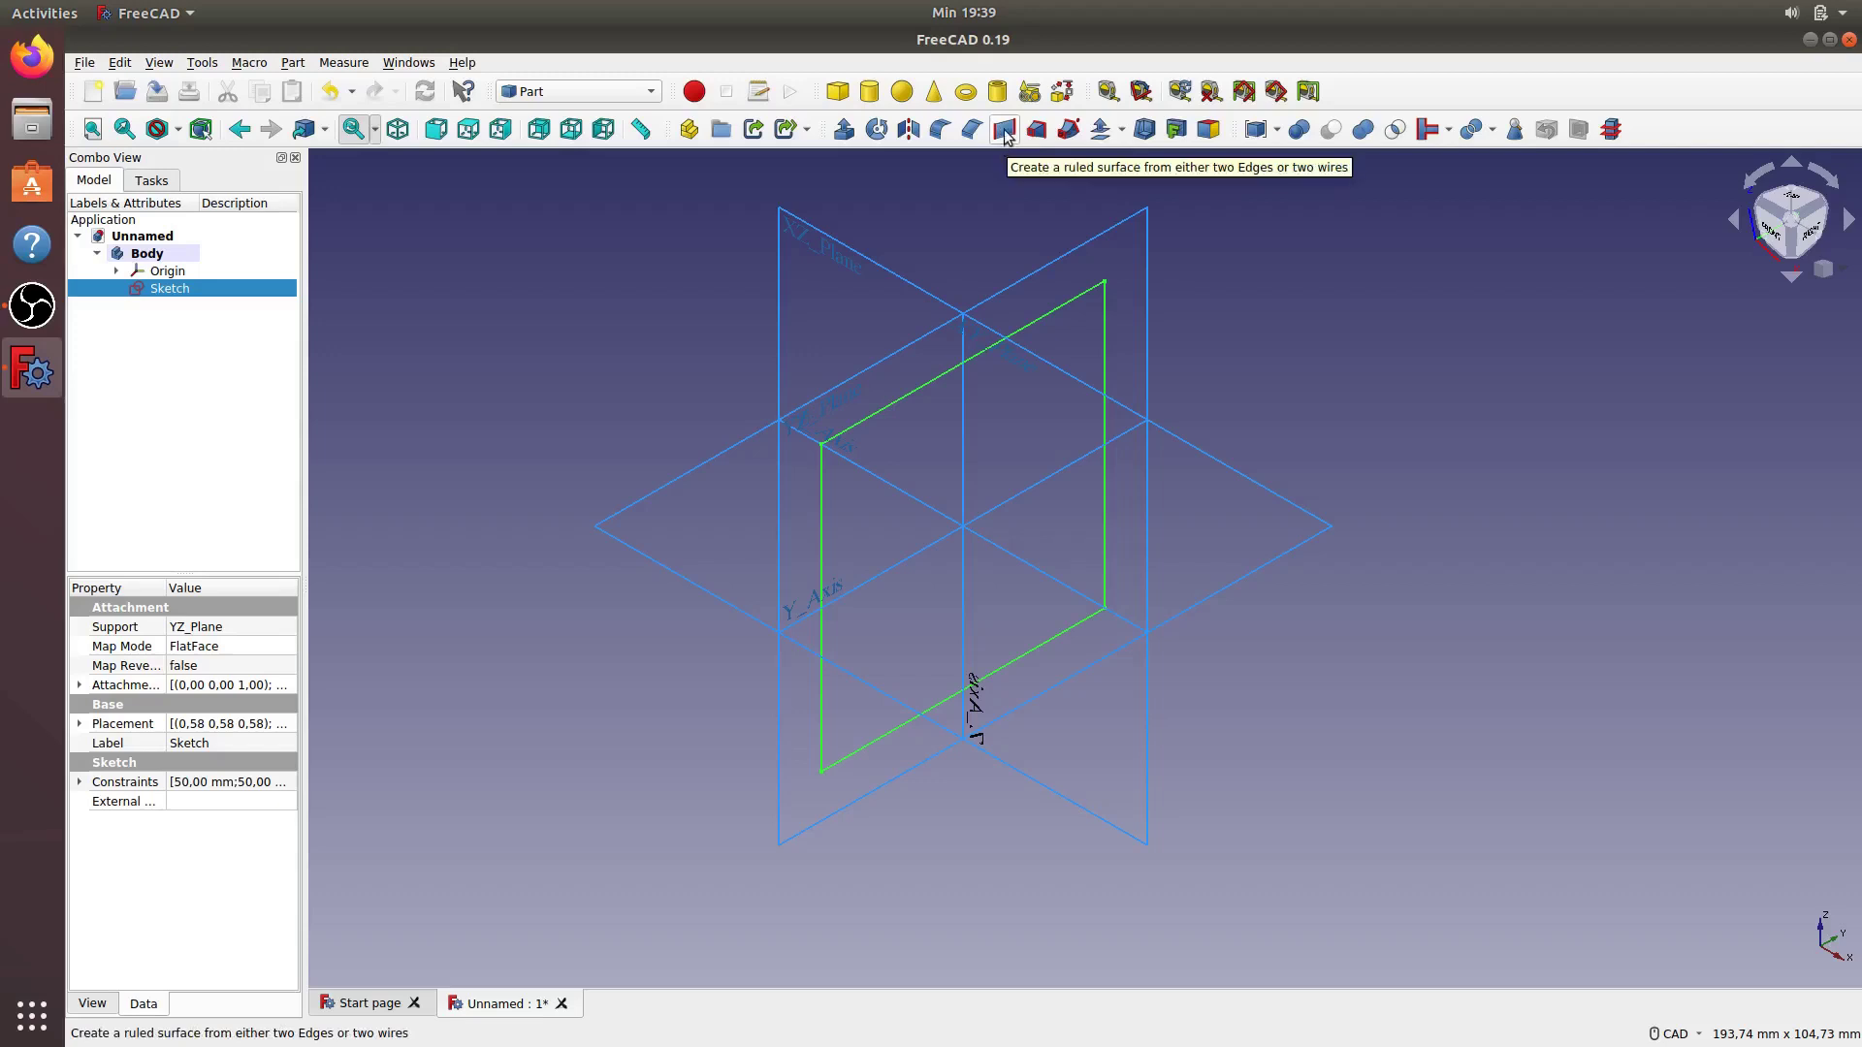
click(983, 358)
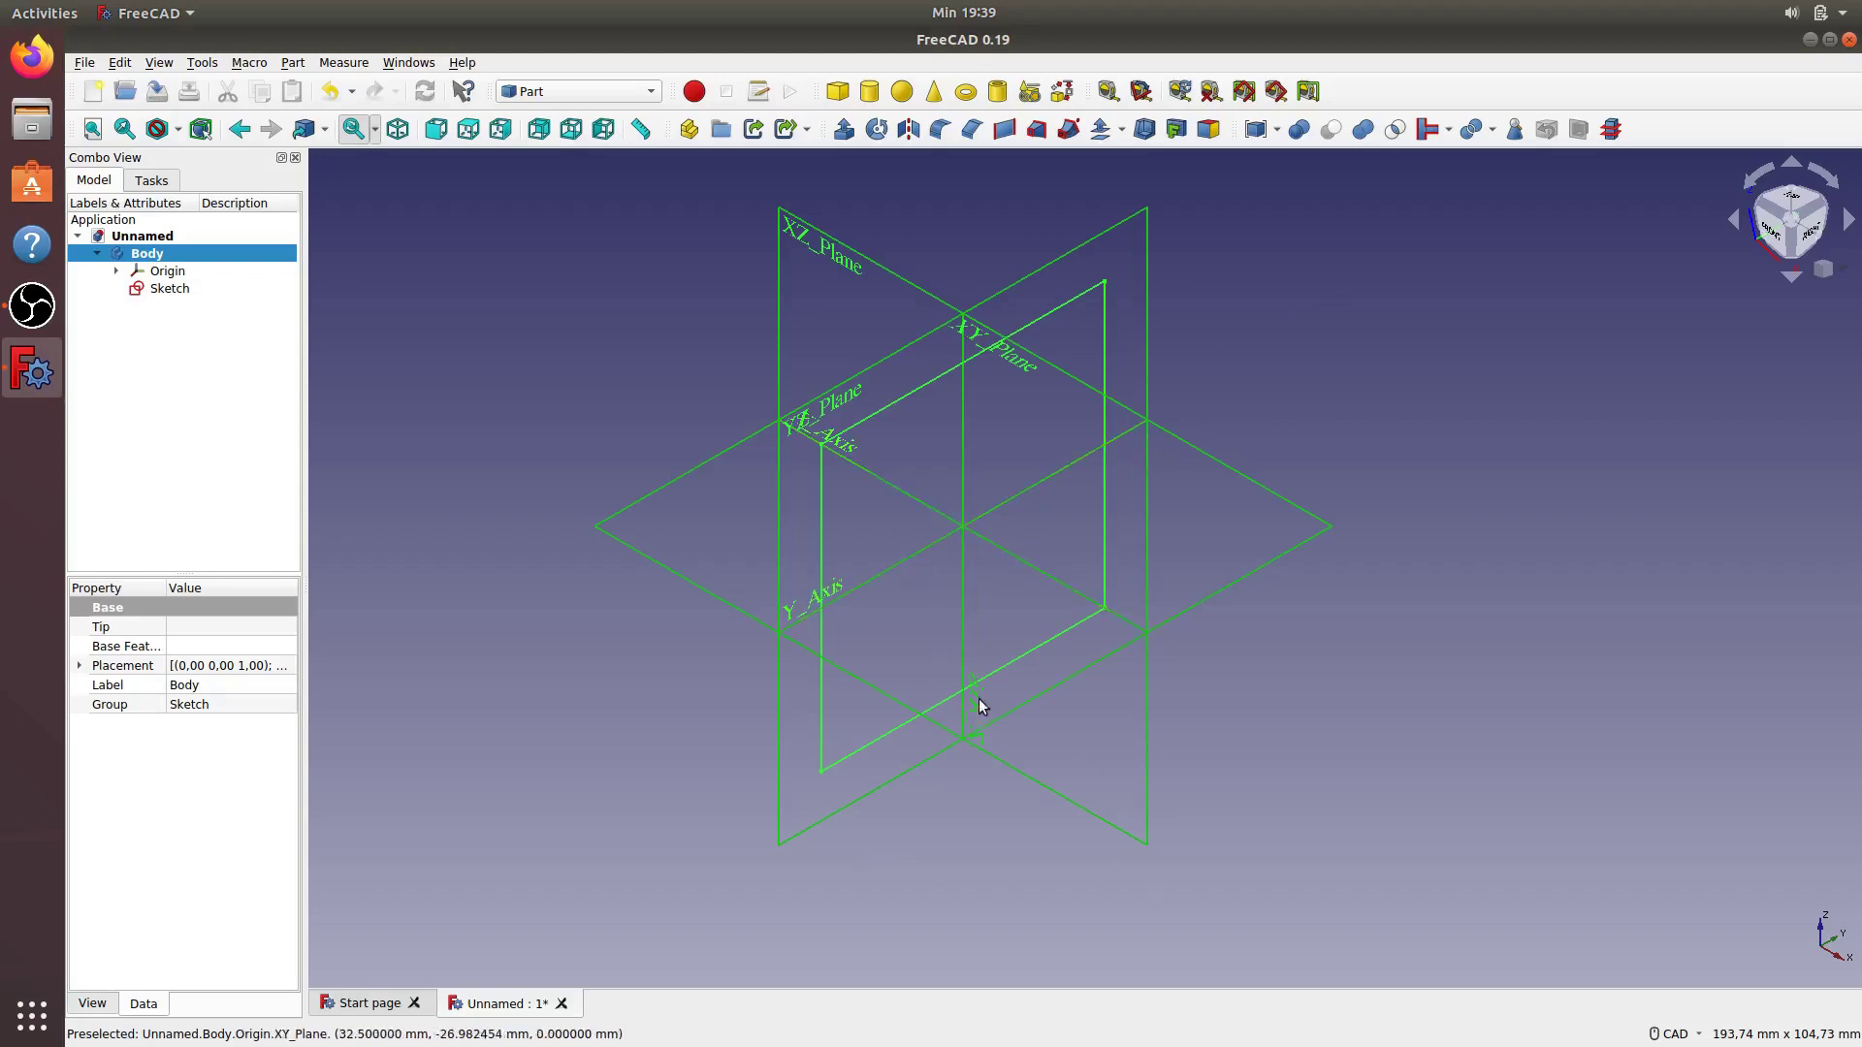
click(1030, 649)
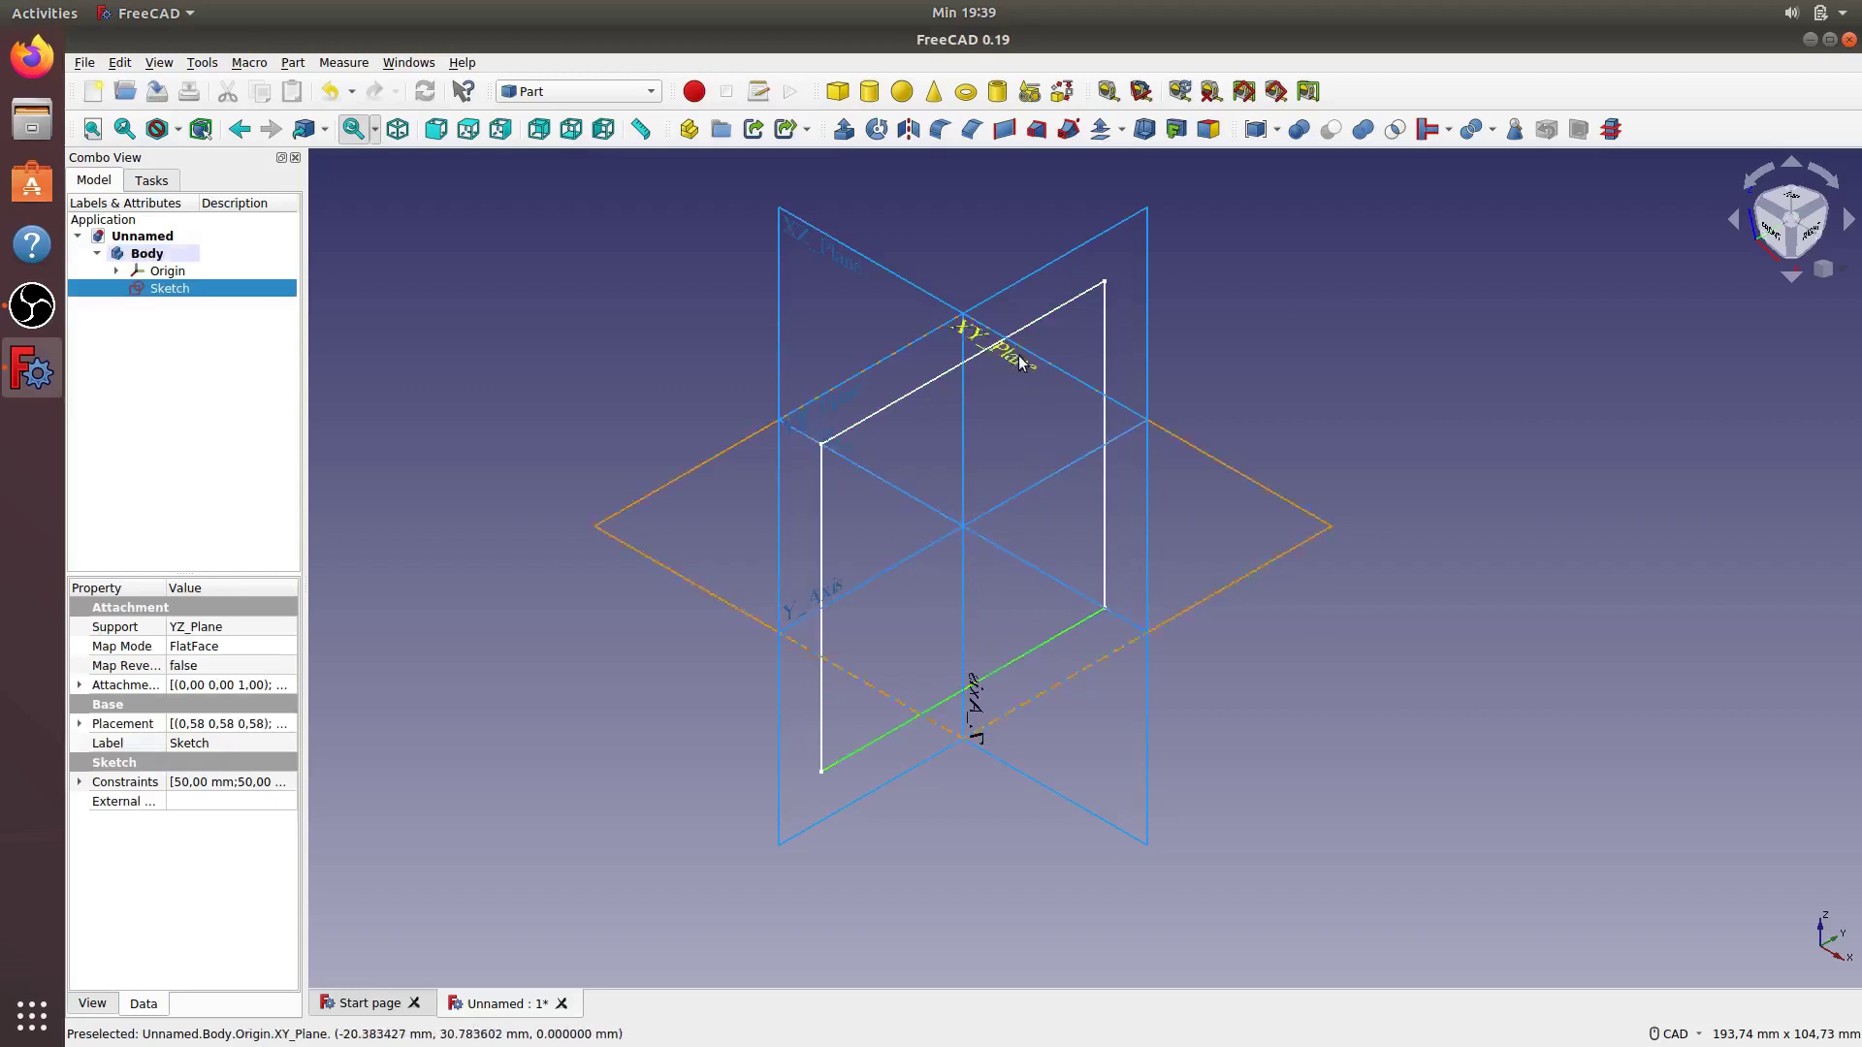
ctrl+click(989, 351)
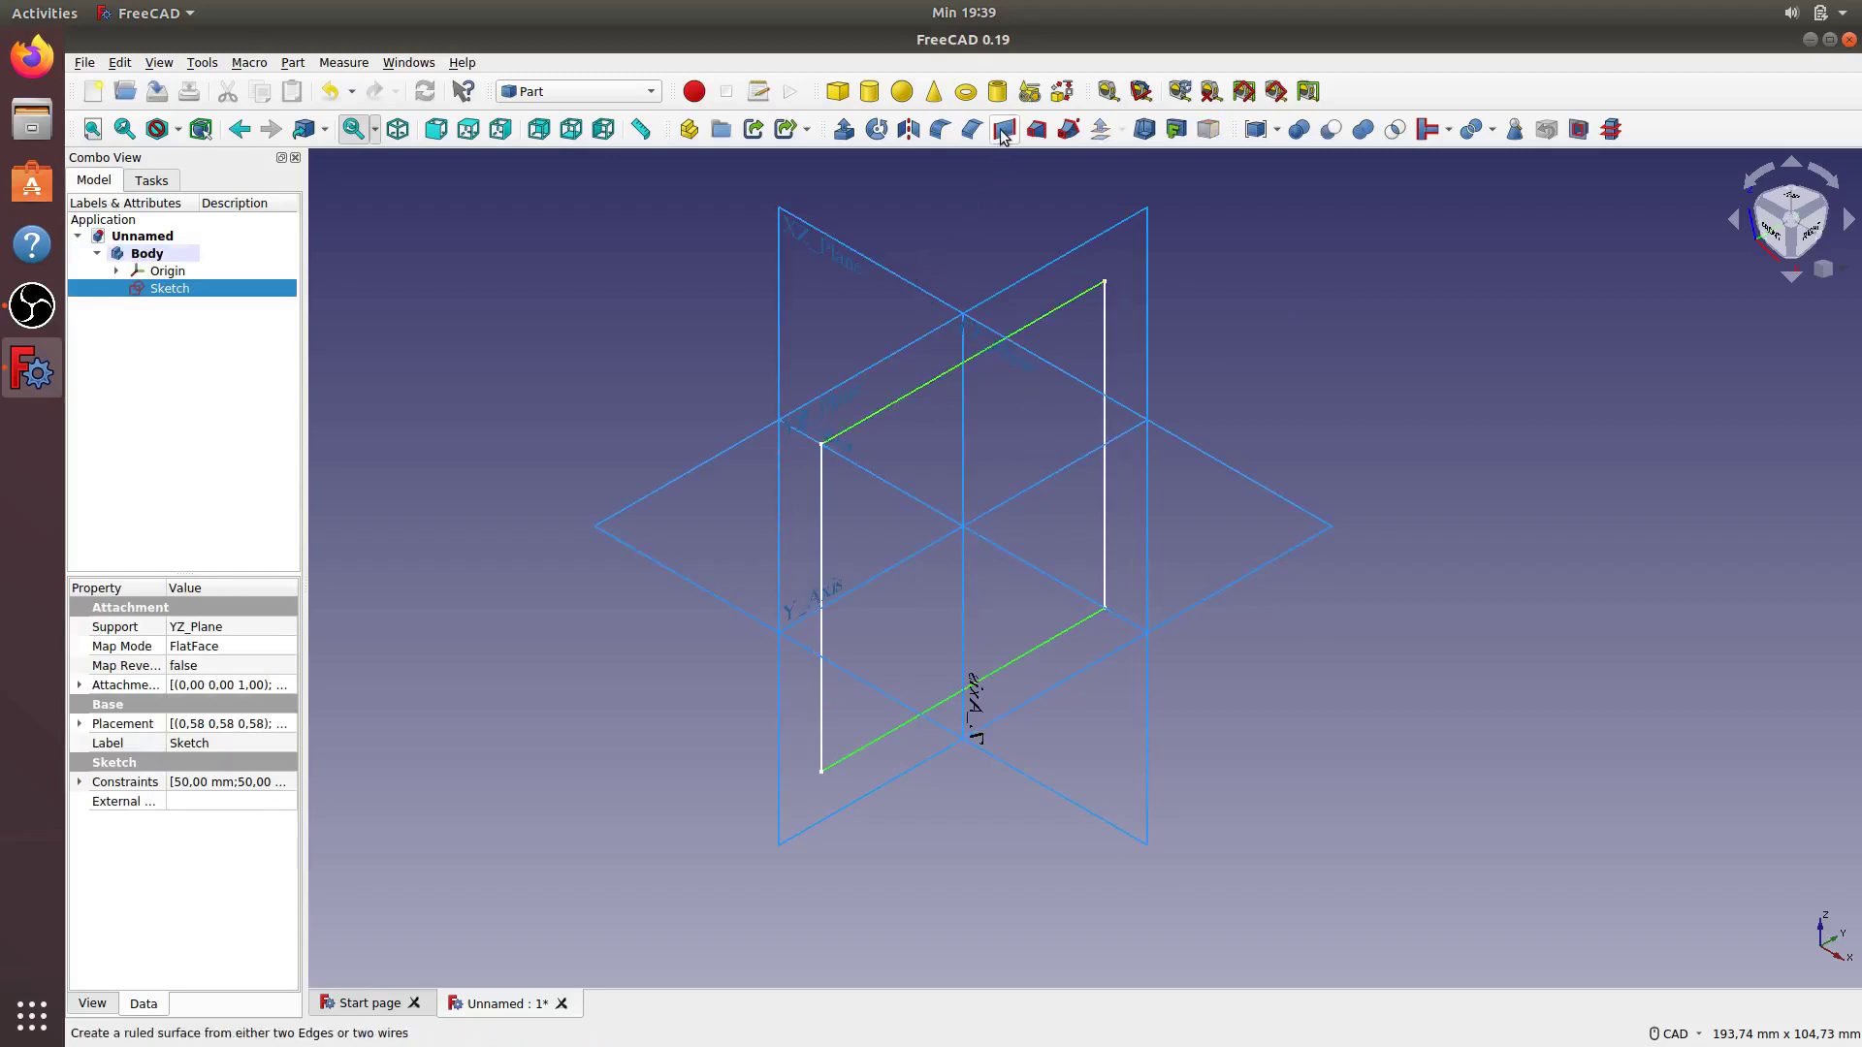
click(1003, 133)
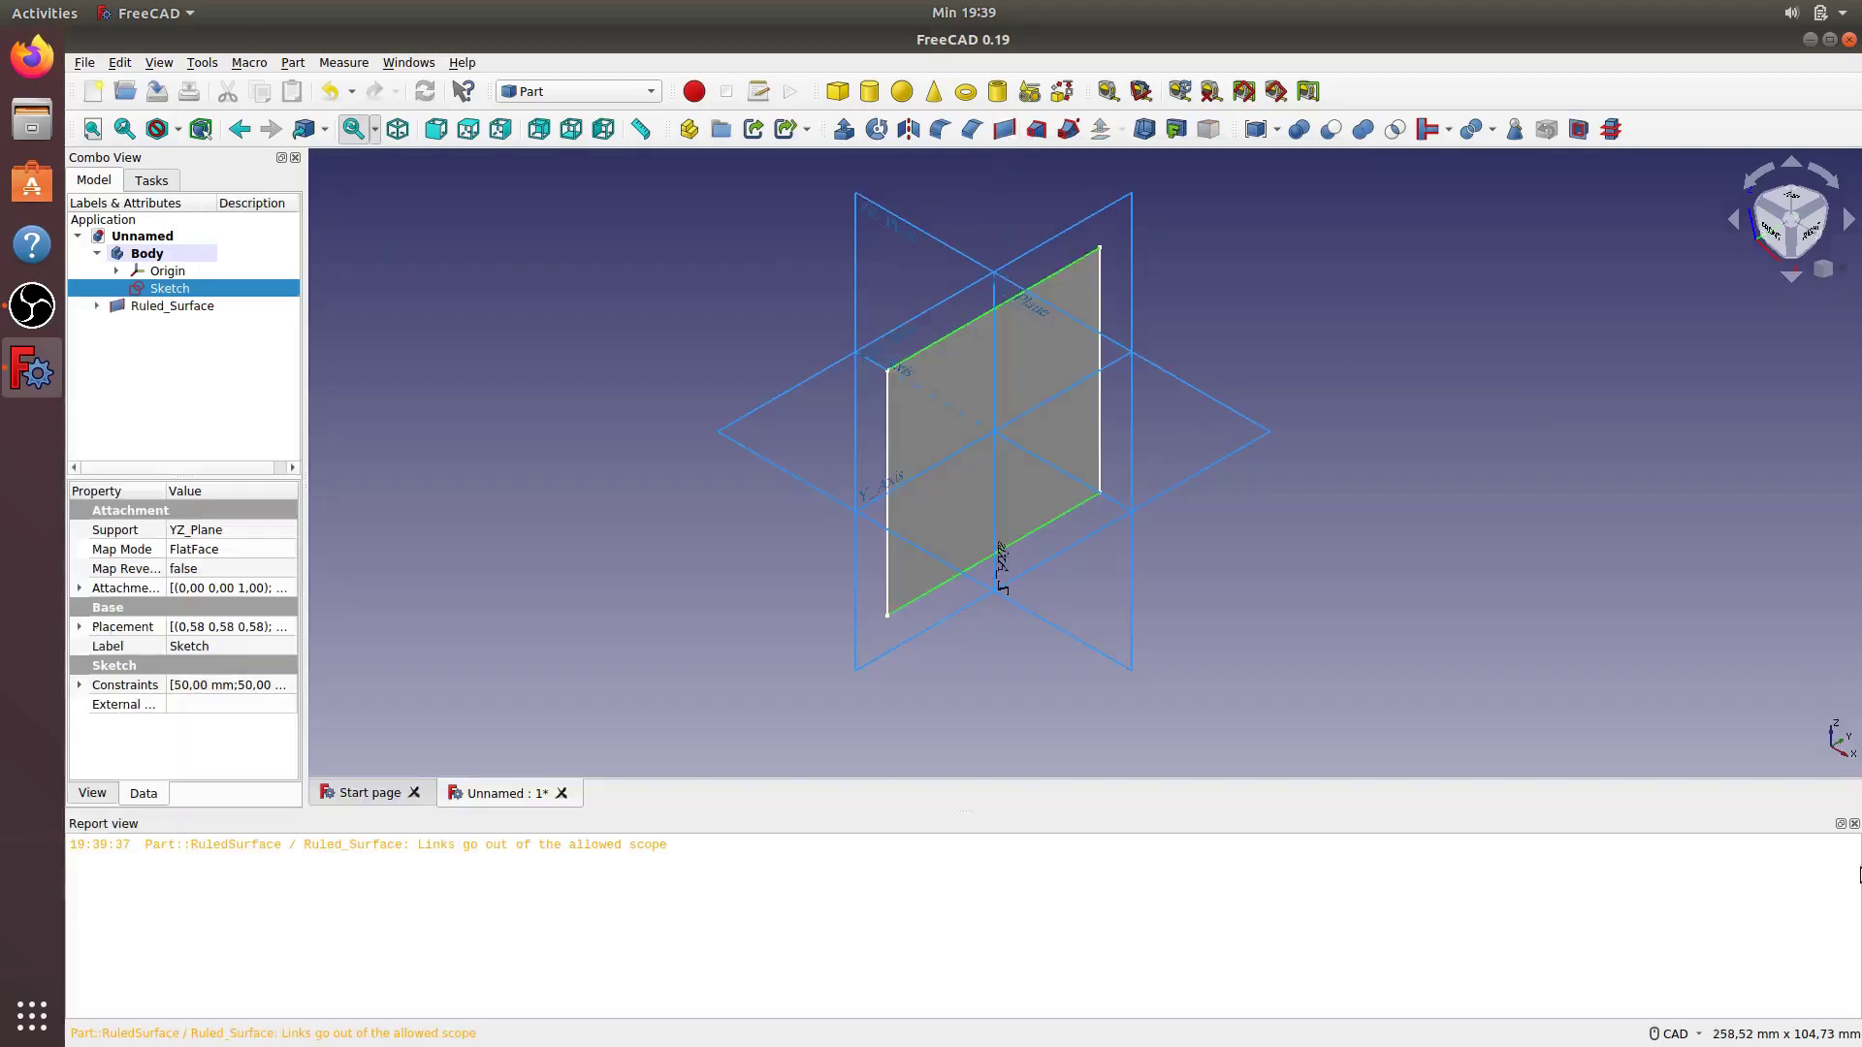
Close the report view and hide the body's origin planes and axes
click(1854, 823)
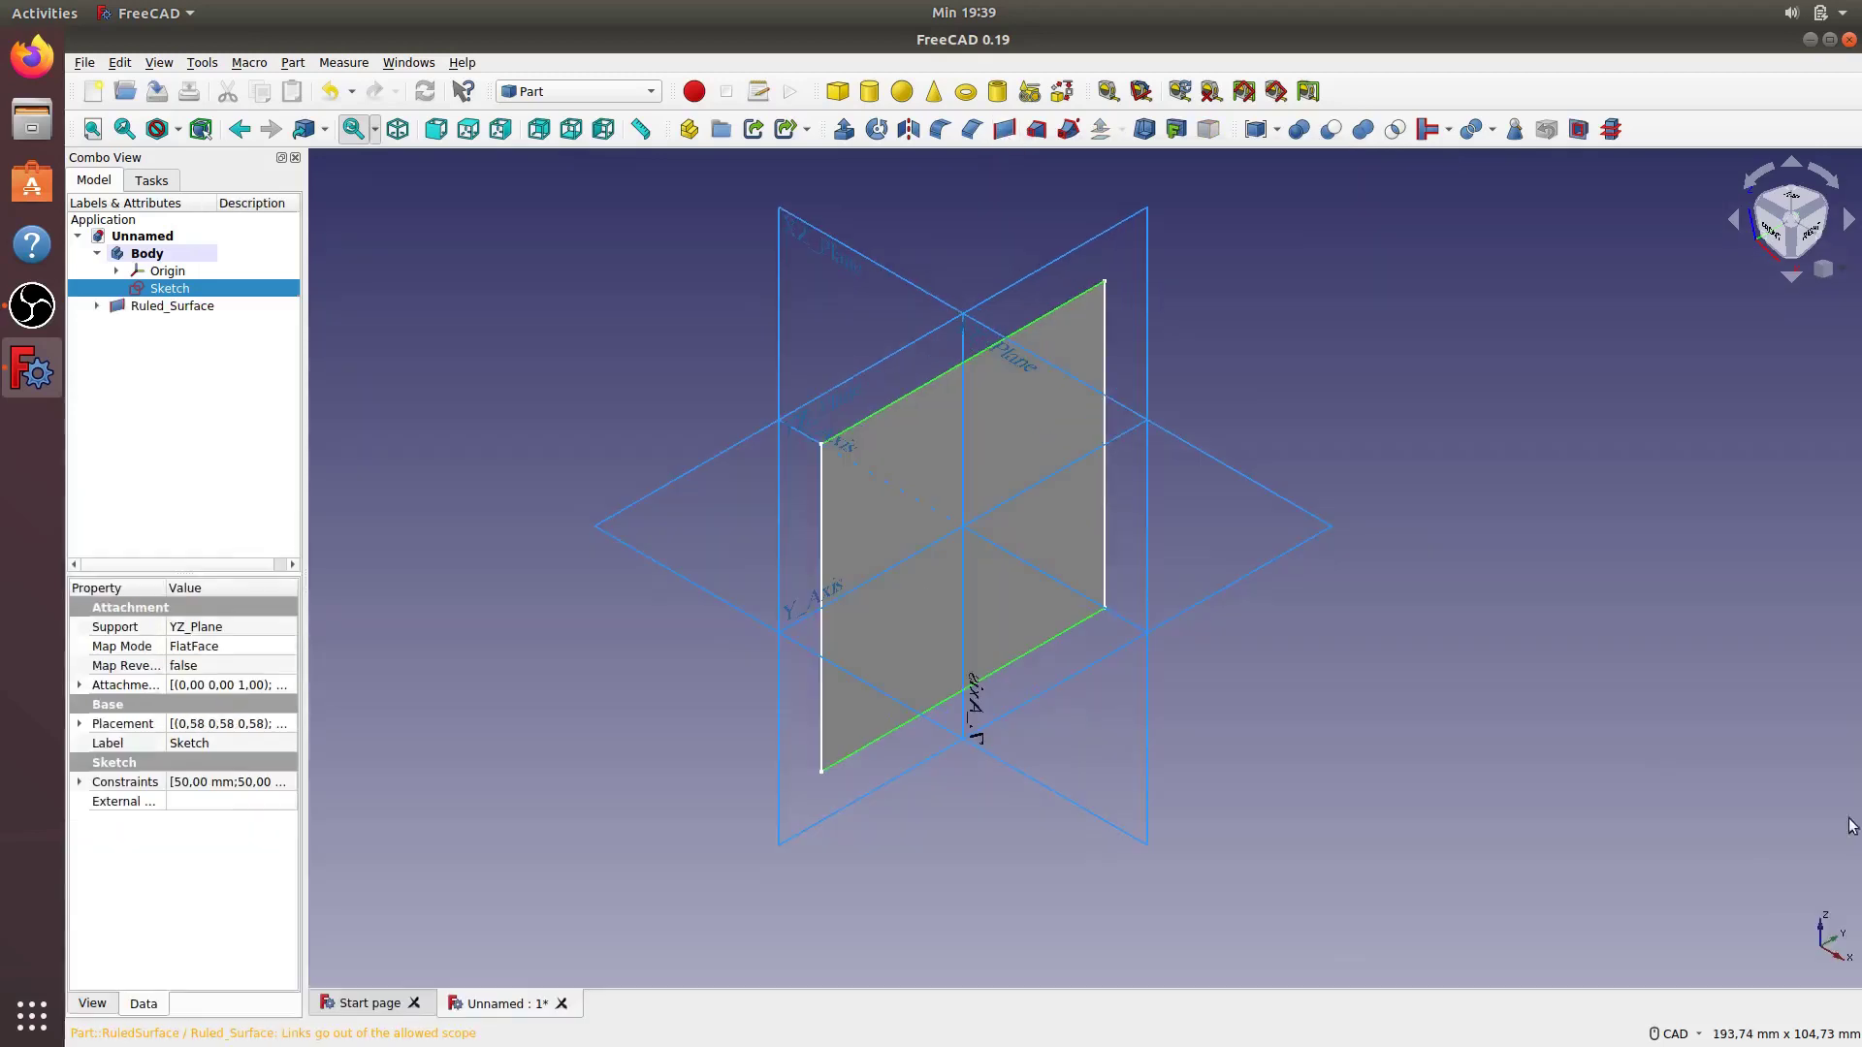
click(1509, 595)
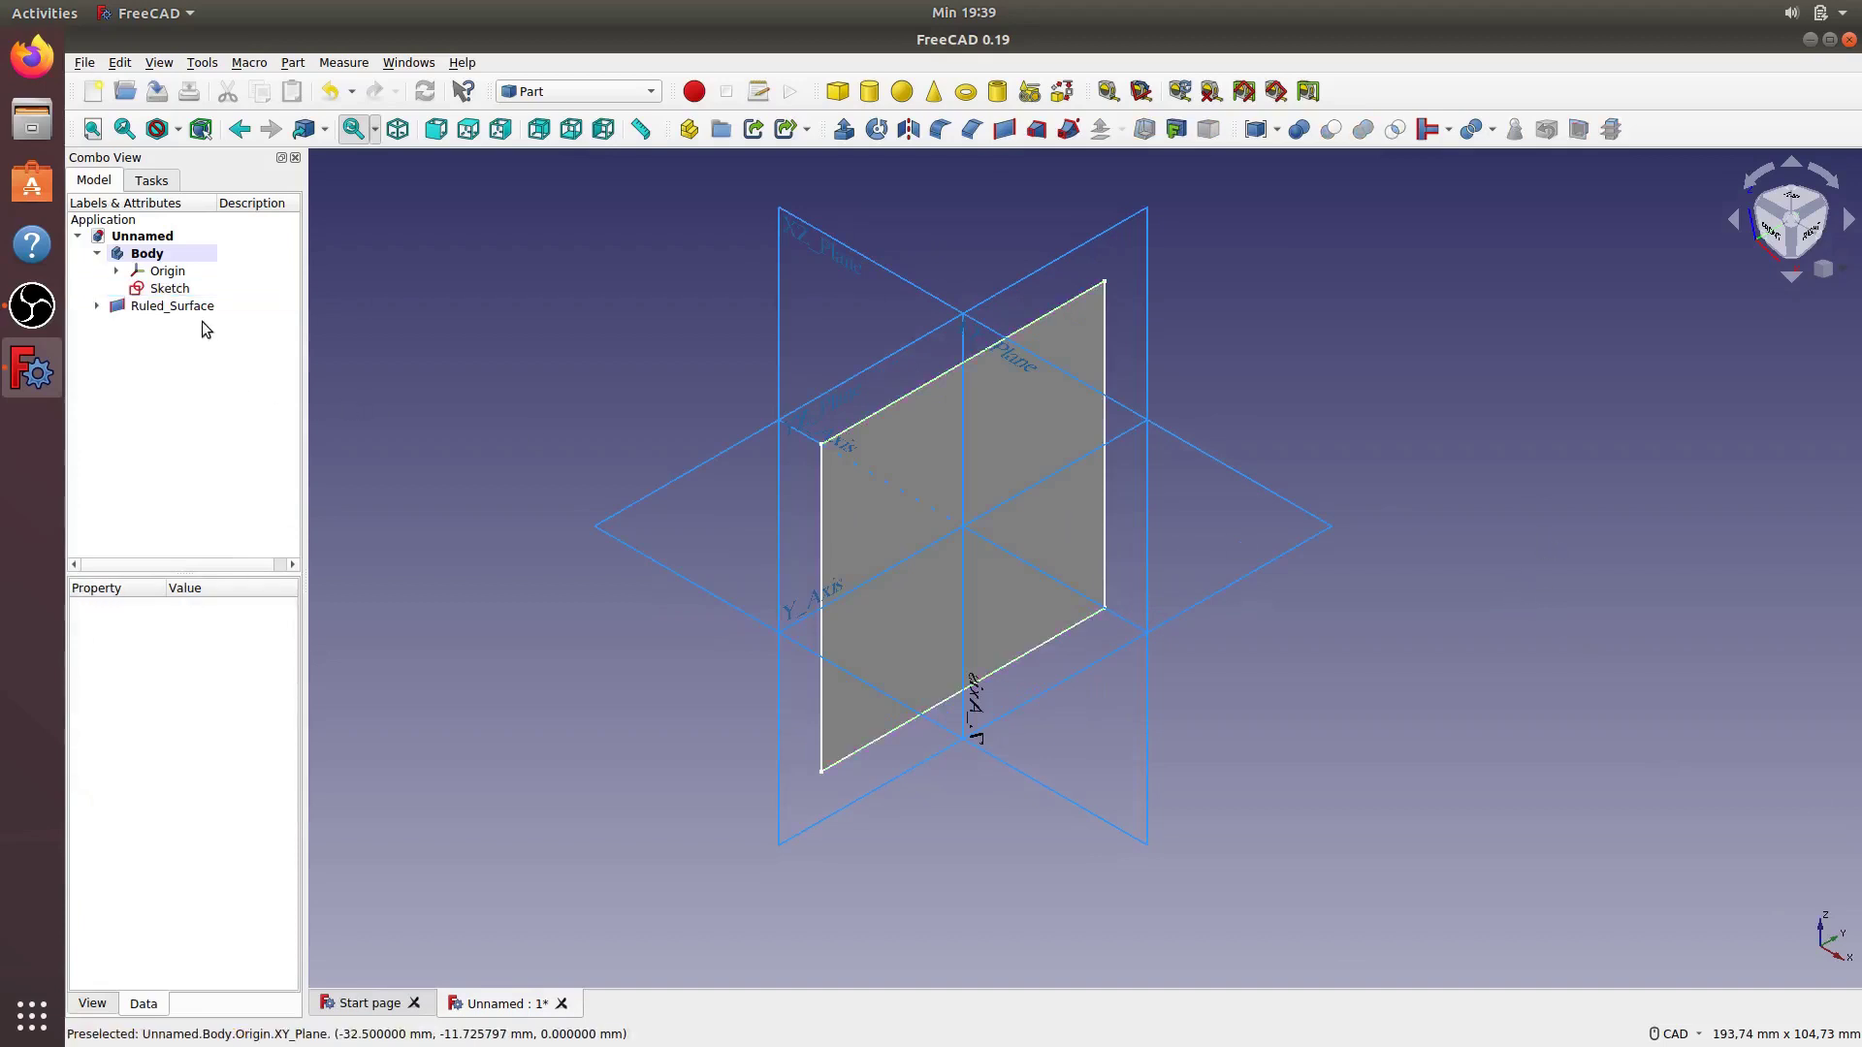
click(167, 271)
key(space)
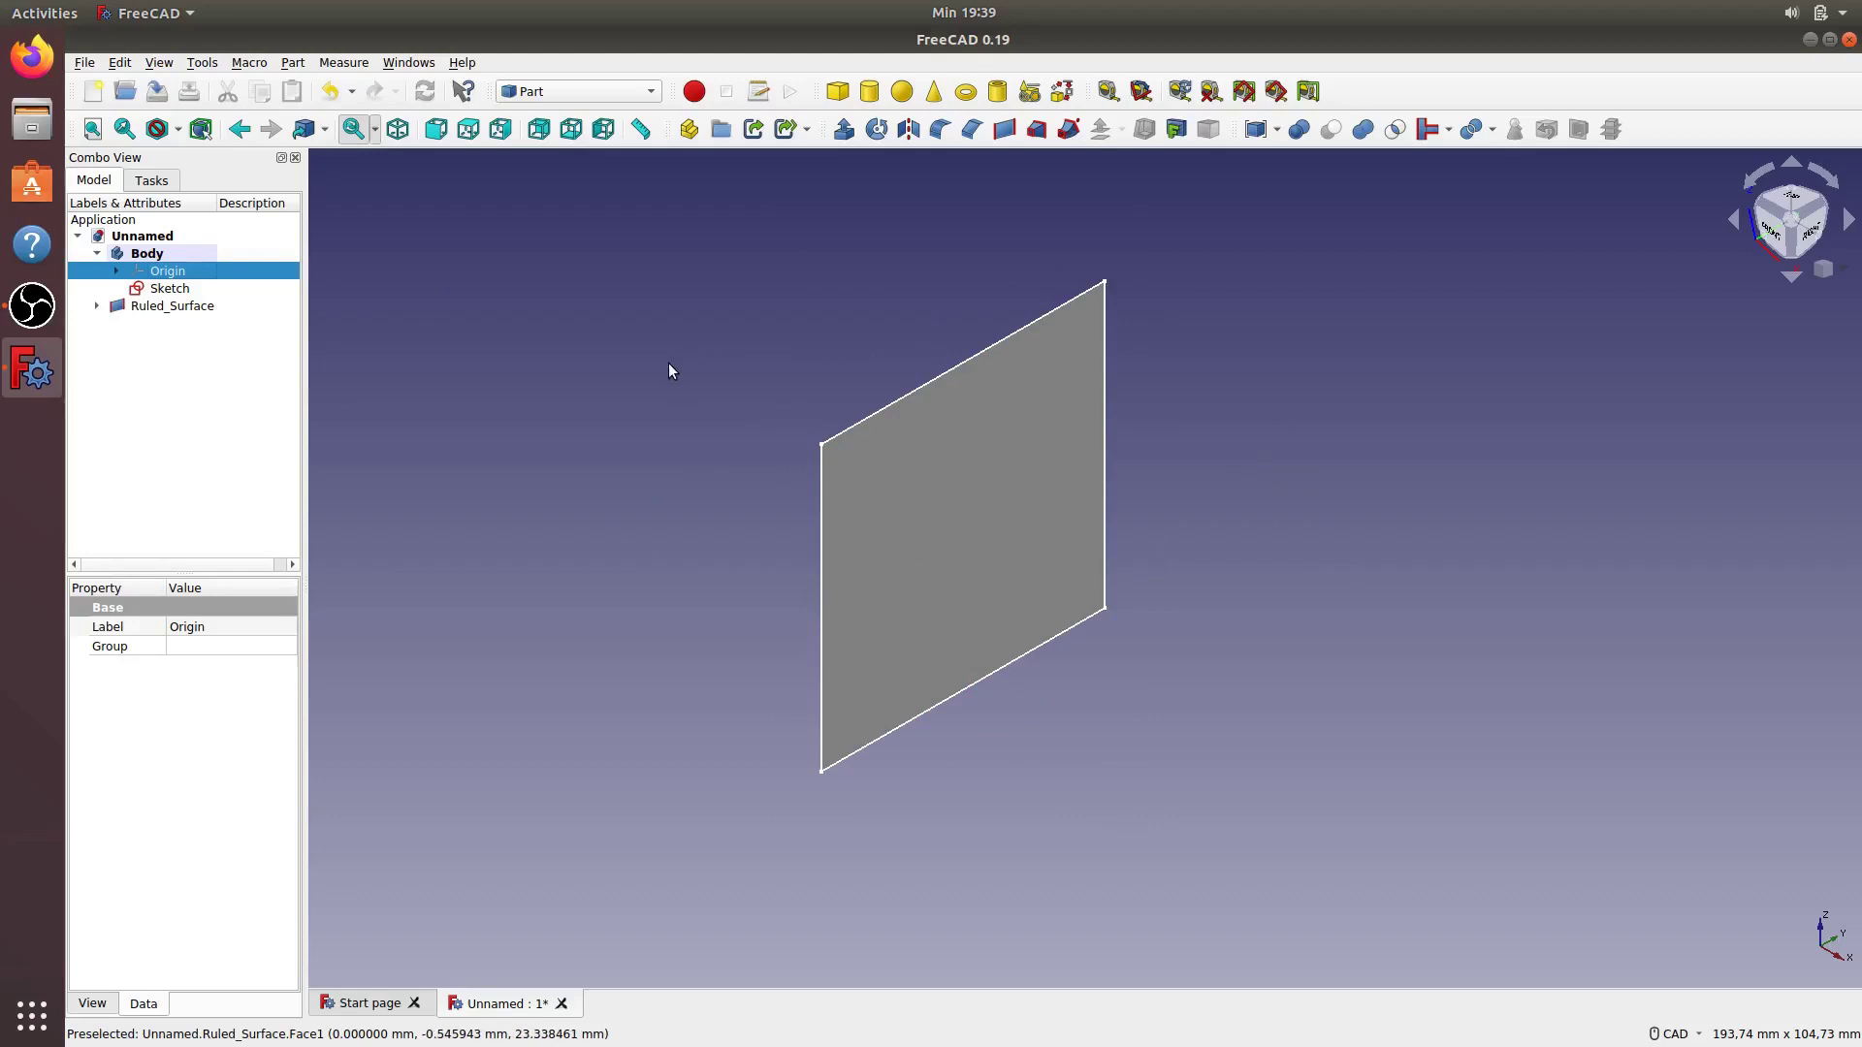
Set the ruled surface's shape color to the green #00ff7f in its display properties
right_click(157, 307)
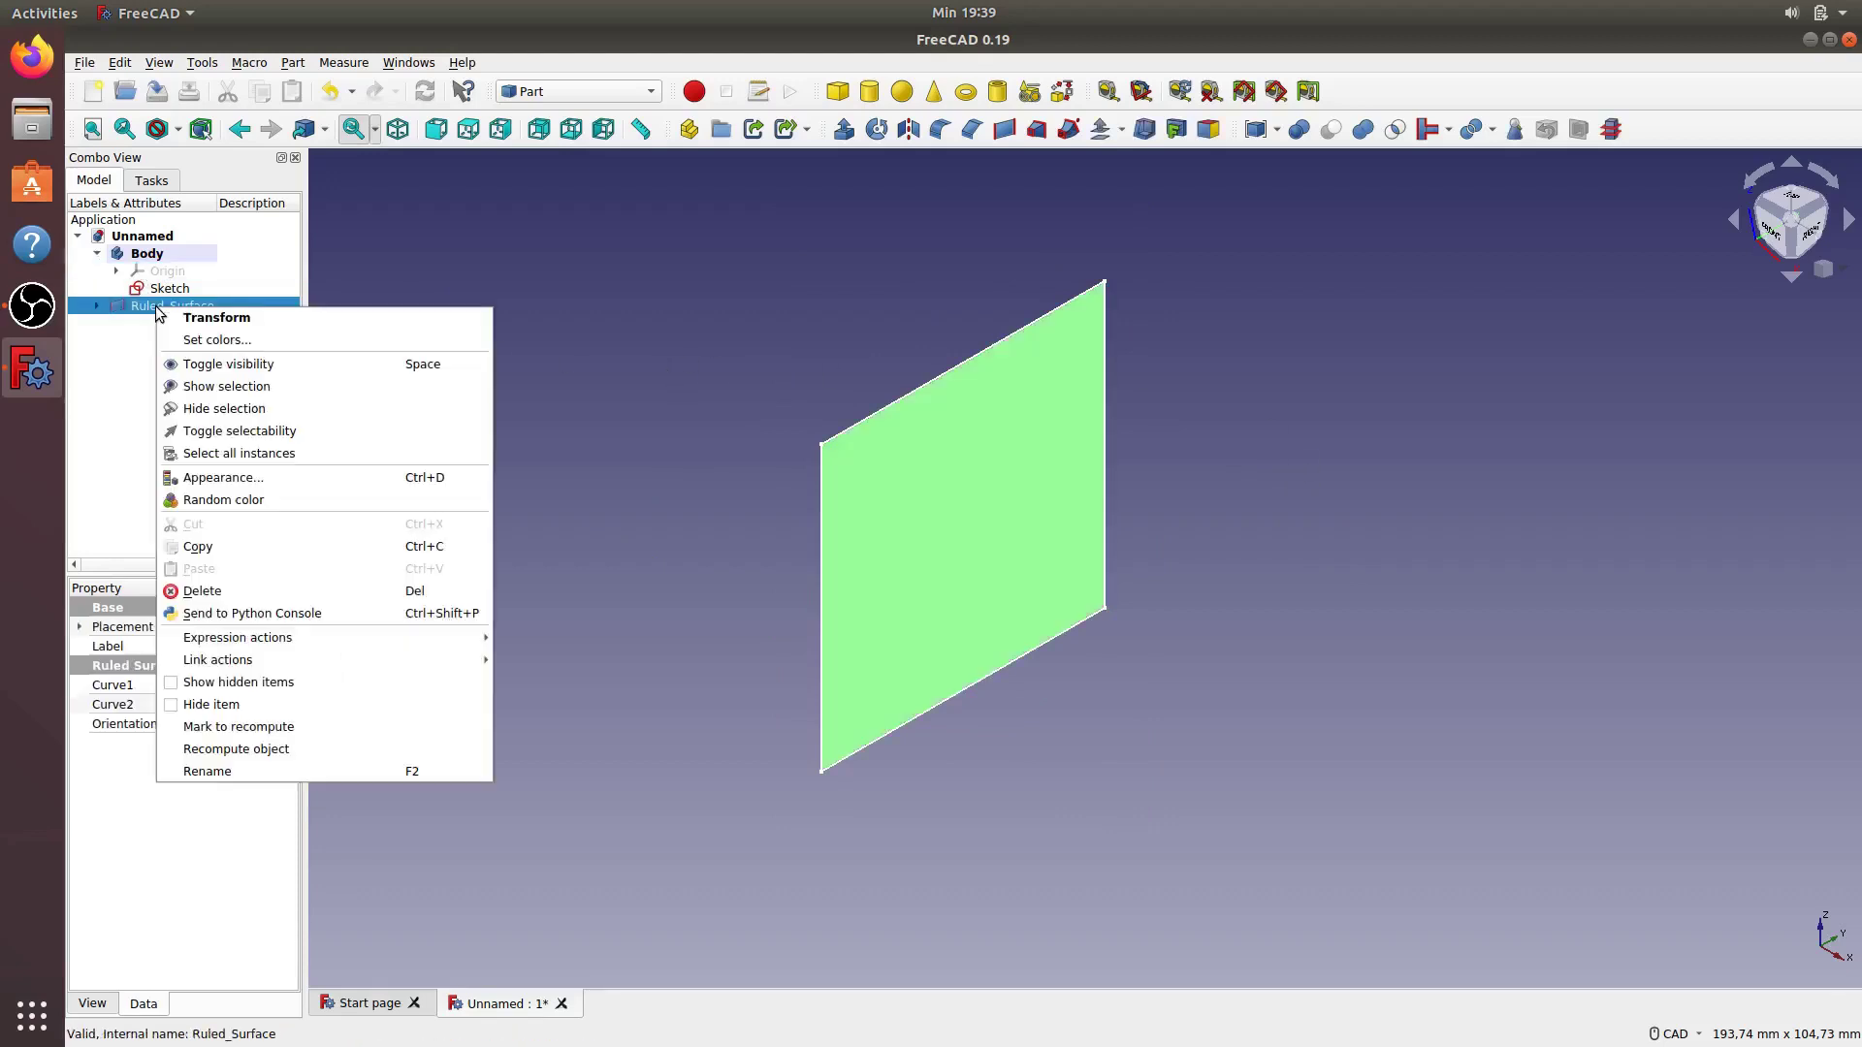
click(242, 477)
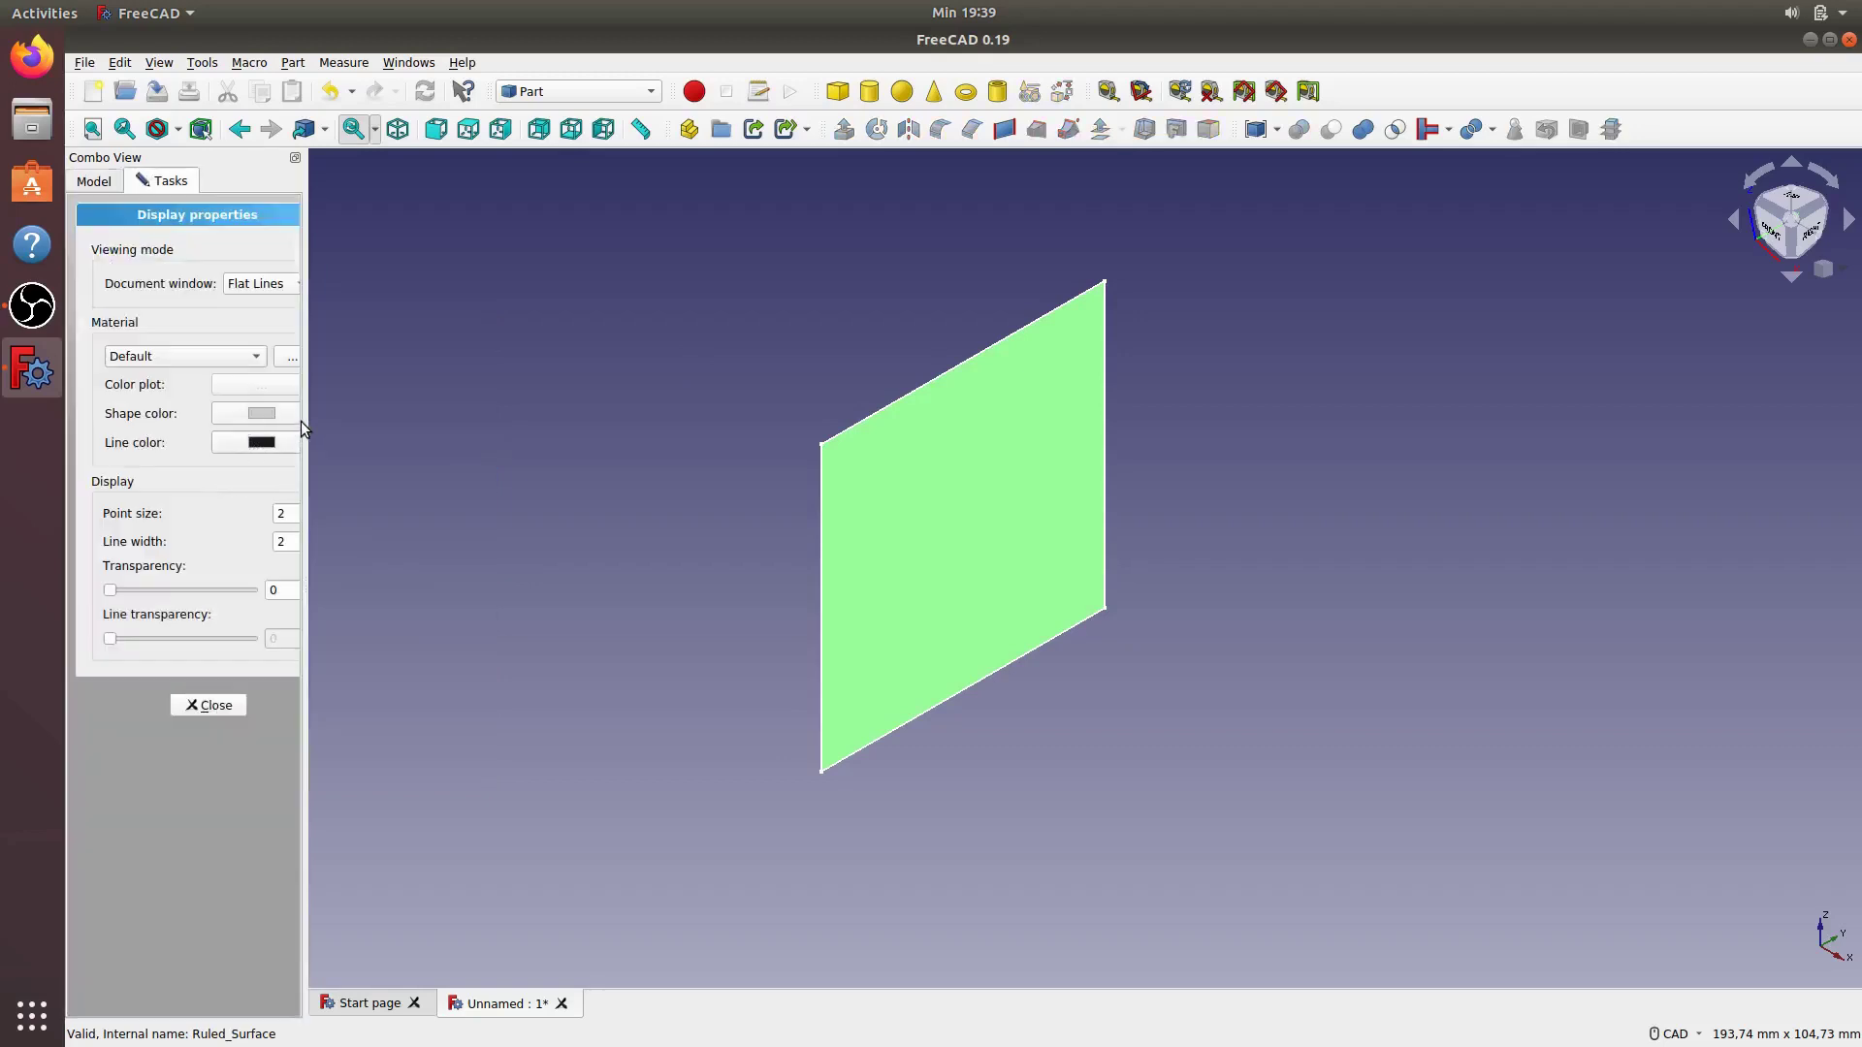
drag(303, 422, 529, 423)
click(458, 417)
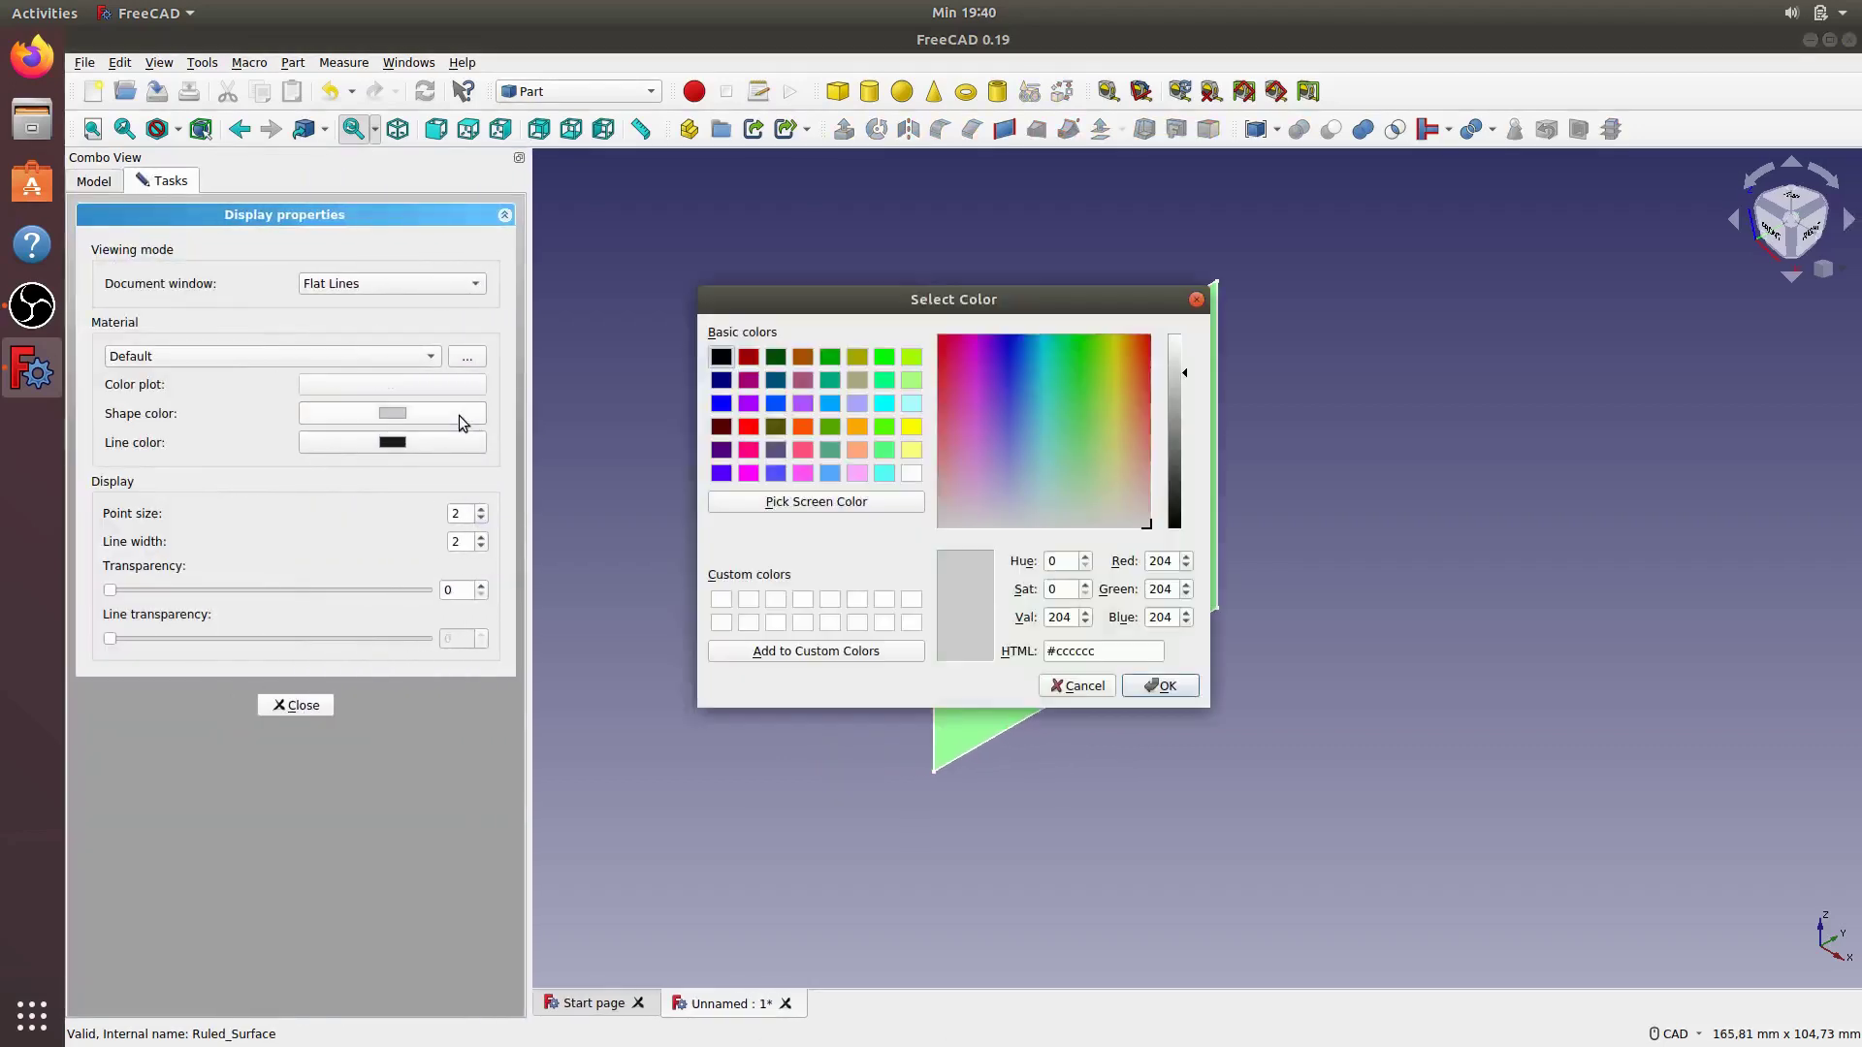
click(880, 381)
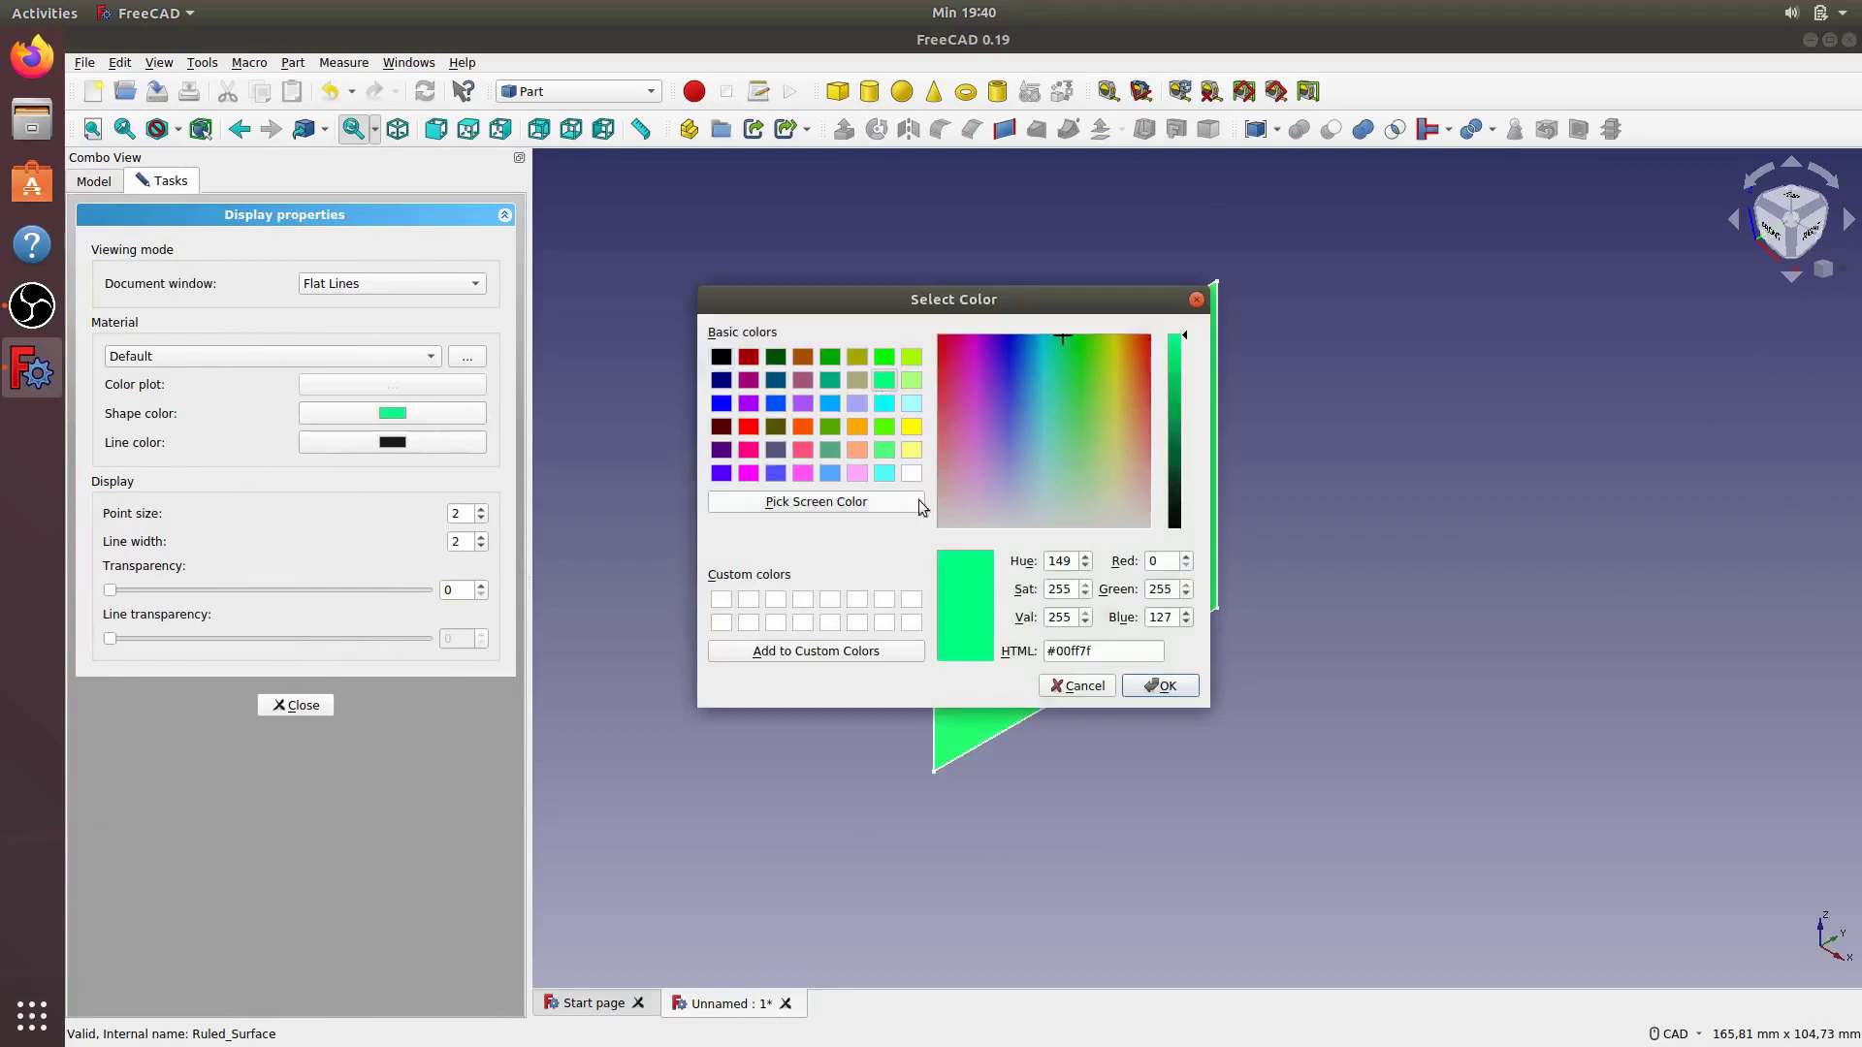
click(1140, 690)
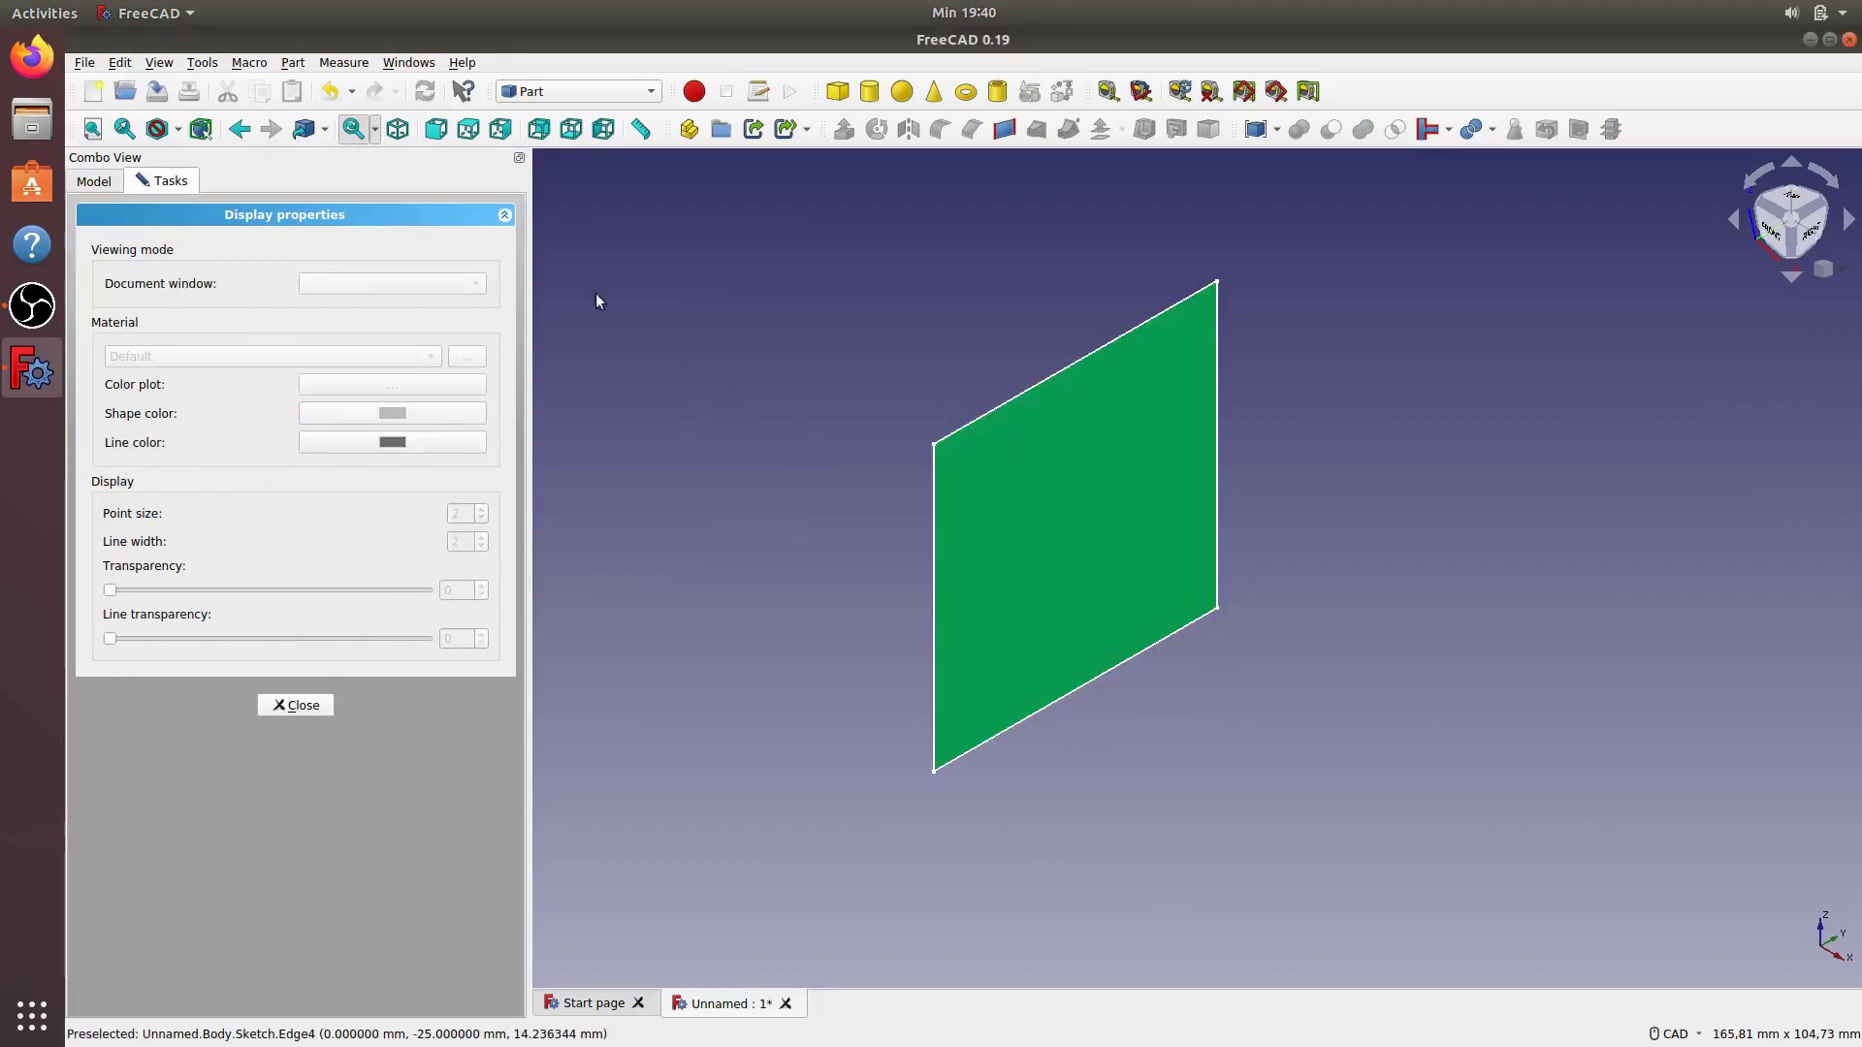
click(310, 708)
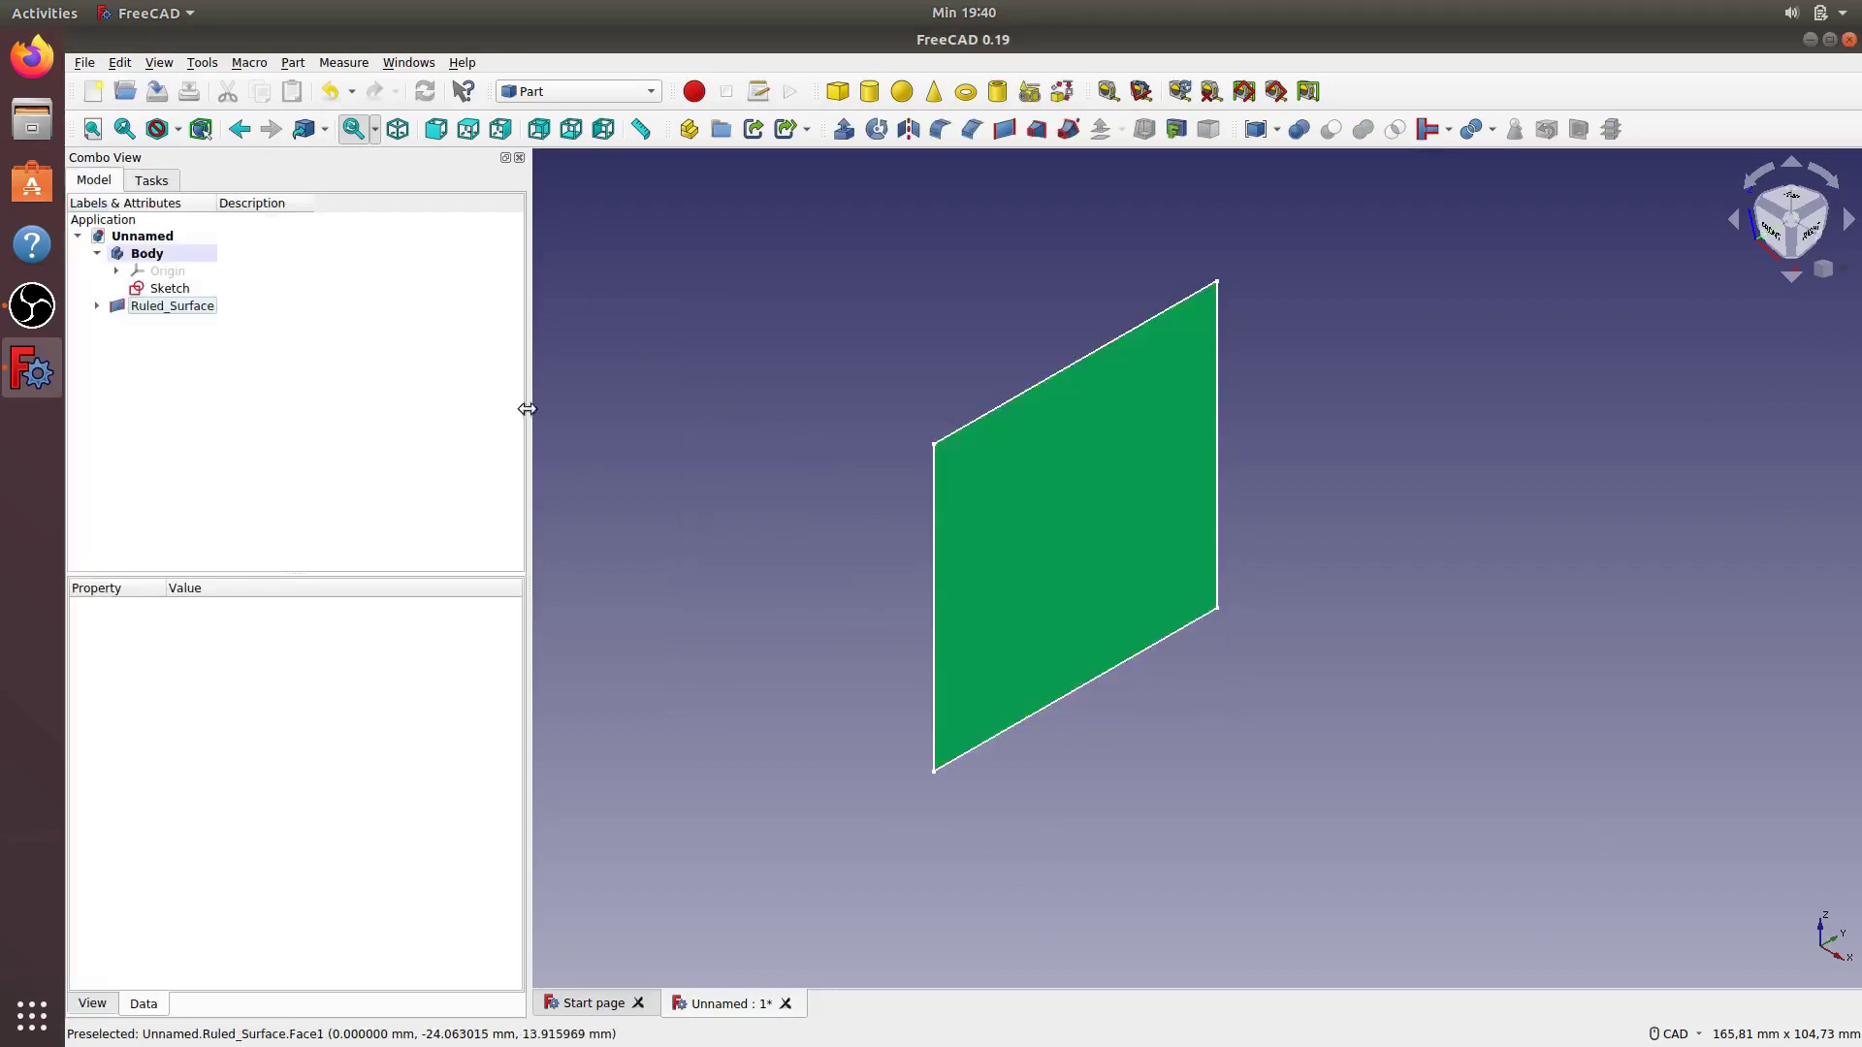
Narrow the Combo View, inspect the surface from another angle and restore the isometric view
drag(522, 401, 320, 401)
middle_drag(909, 507, 840, 362)
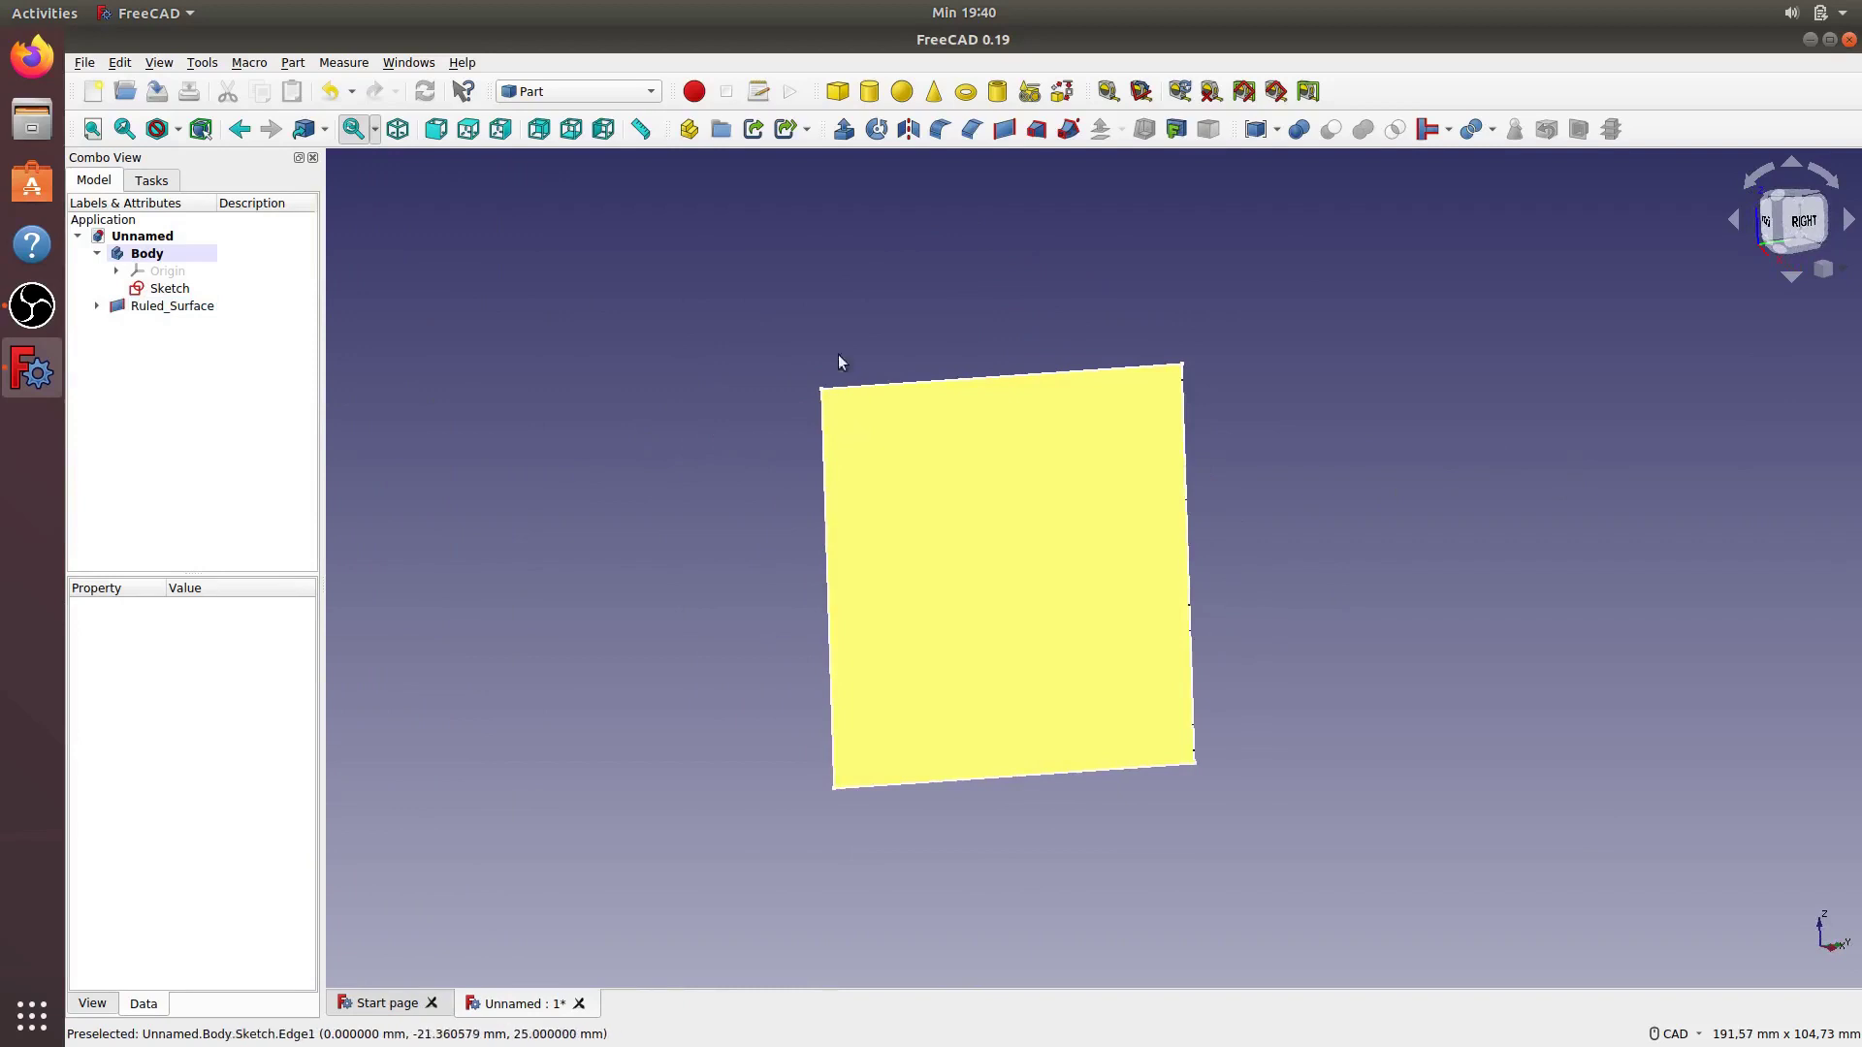
click(398, 129)
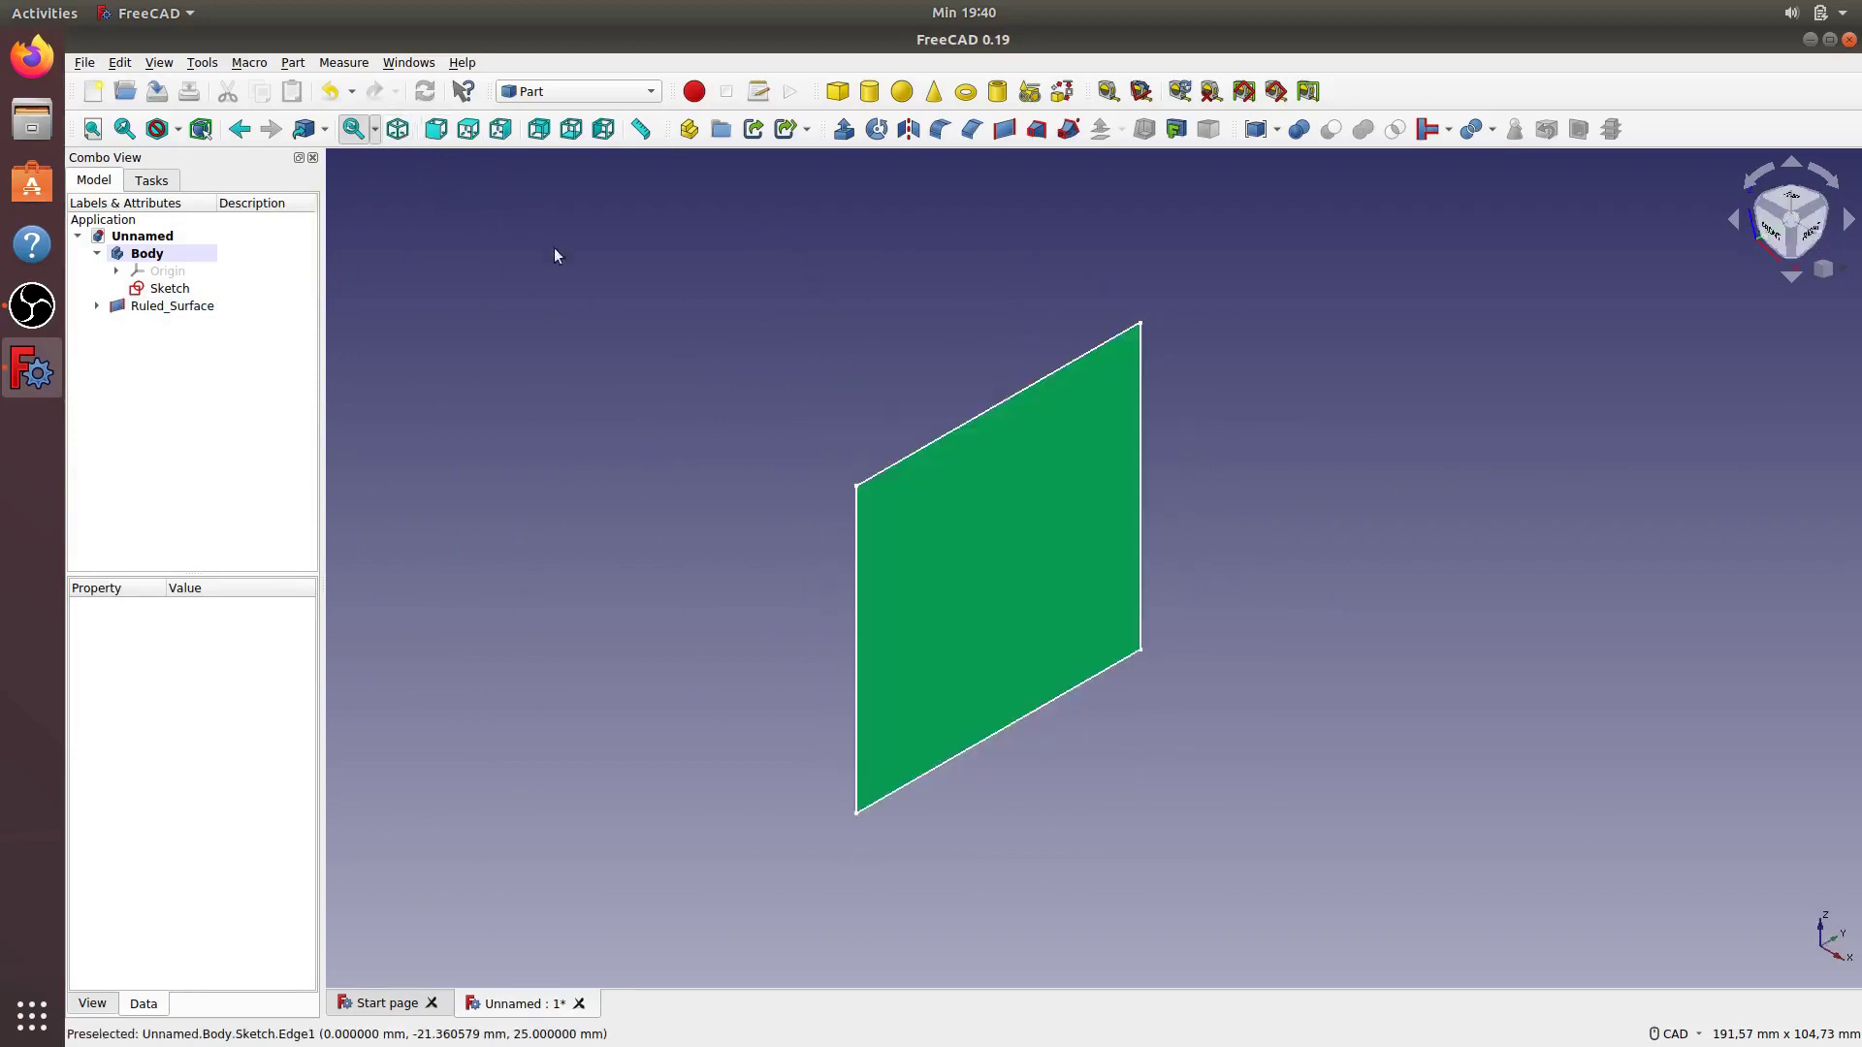